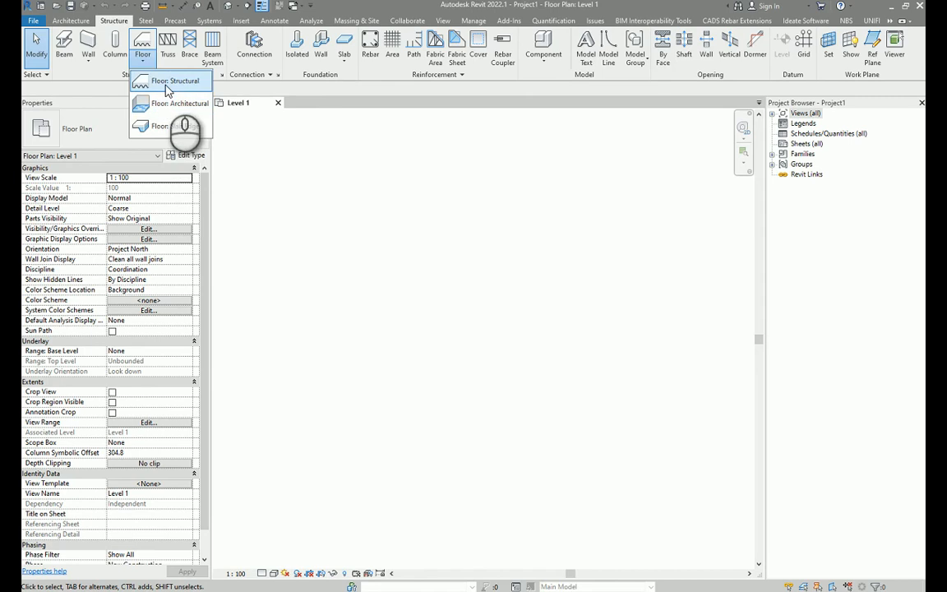
Create a structural floor by sketching a rectangular boundary about 4500 x 3200 mm and finishing it without a span symbol.
left_click(168, 81)
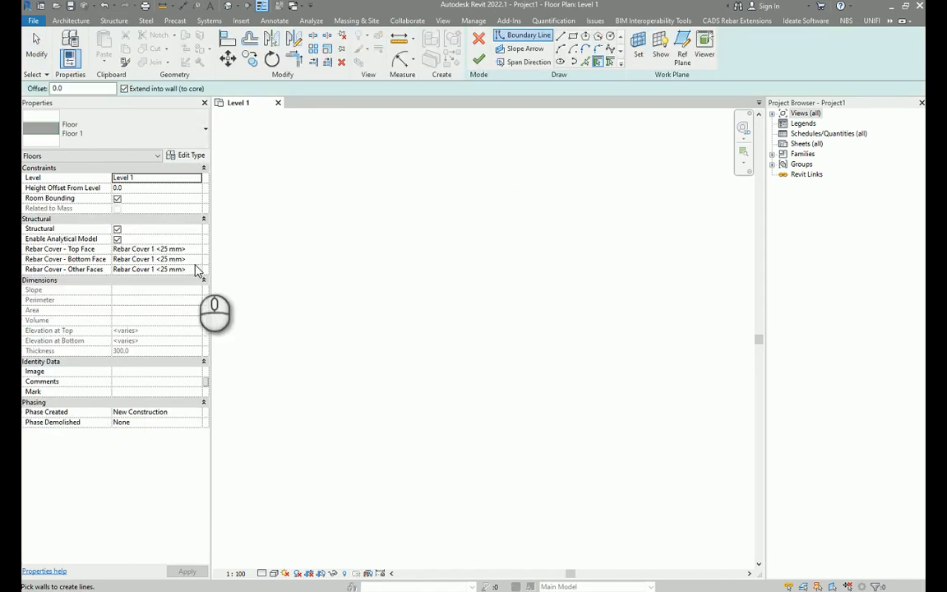
left_click(574, 37)
left_click(369, 228)
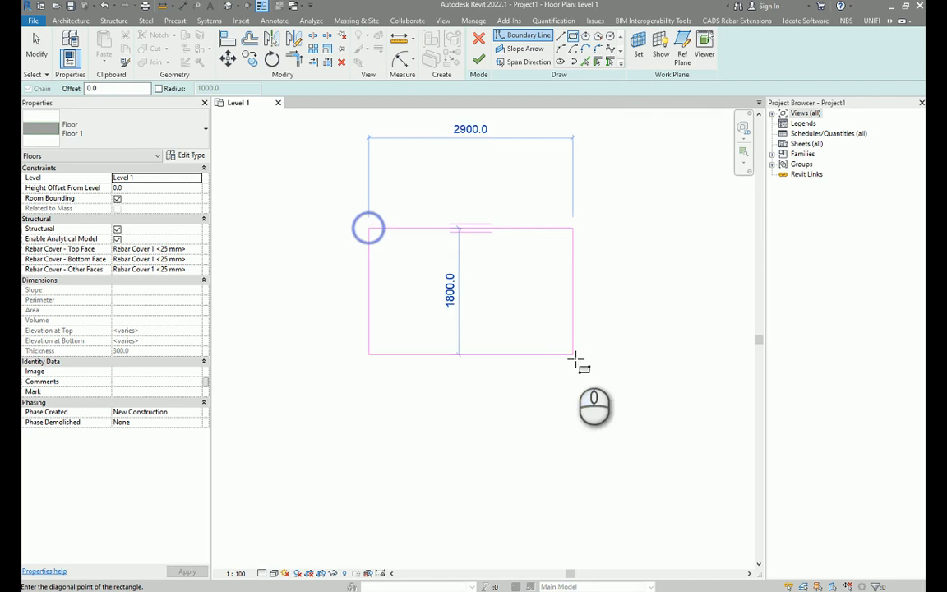
left_click(685, 452)
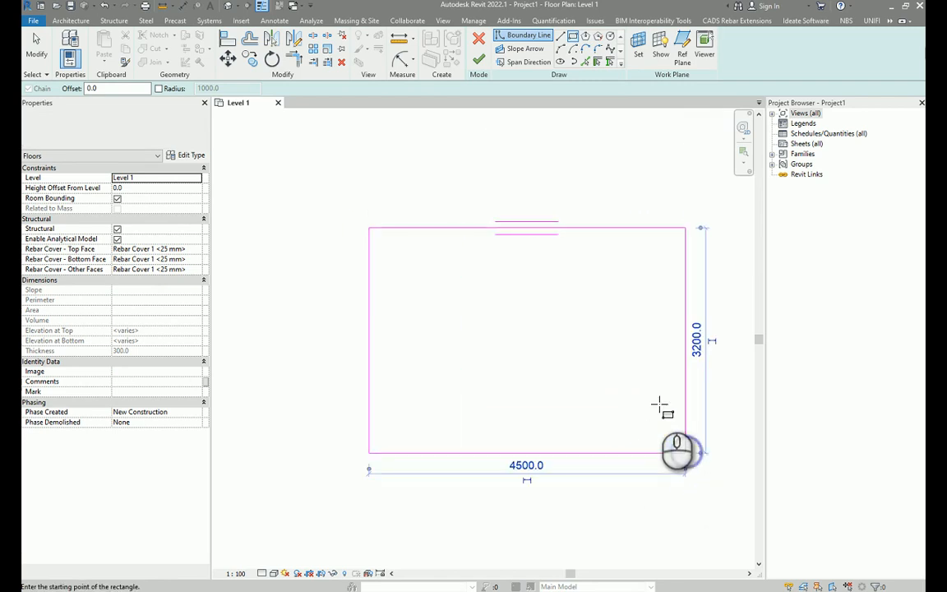
left_click(479, 59)
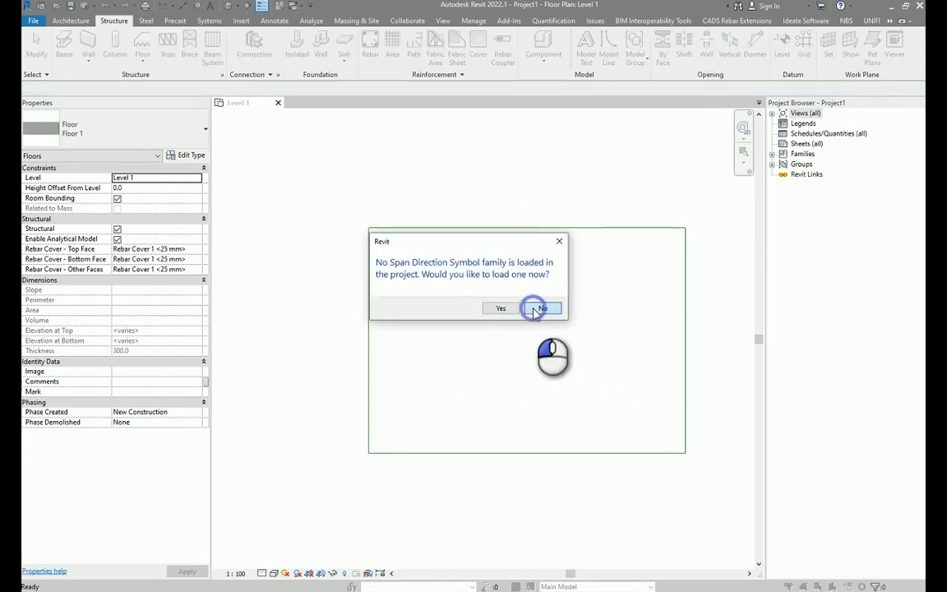
left_click(536, 309)
Select the floor to inspect its rebar cover properties.
scroll(520, 345, "up", 3)
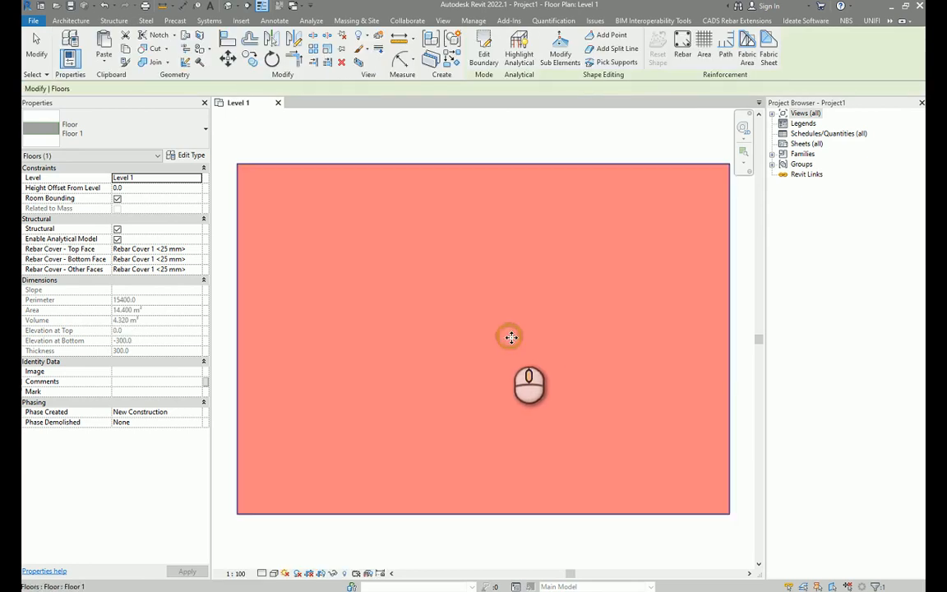
left_click(526, 145)
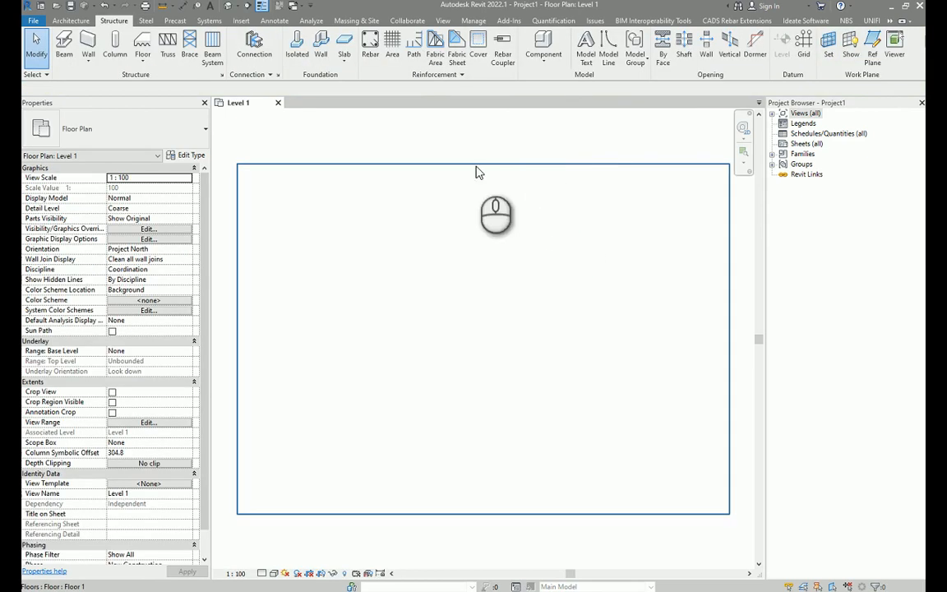
left_click(536, 179)
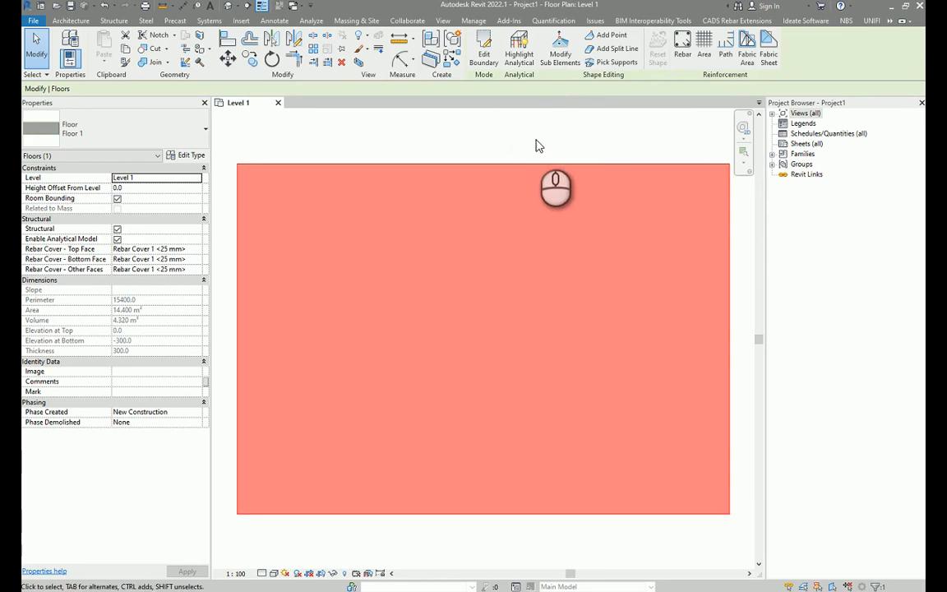
left_click(535, 145)
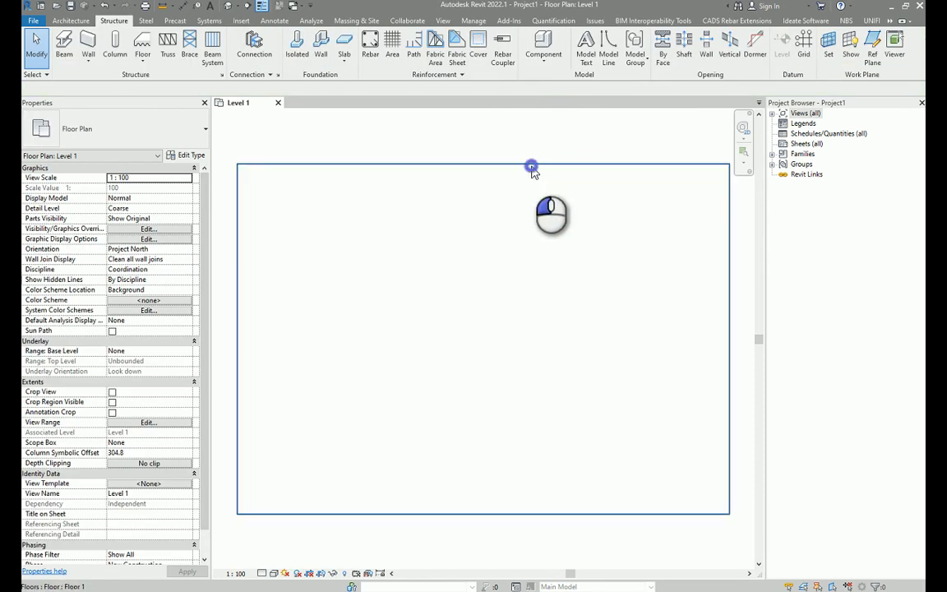
left_click(531, 166)
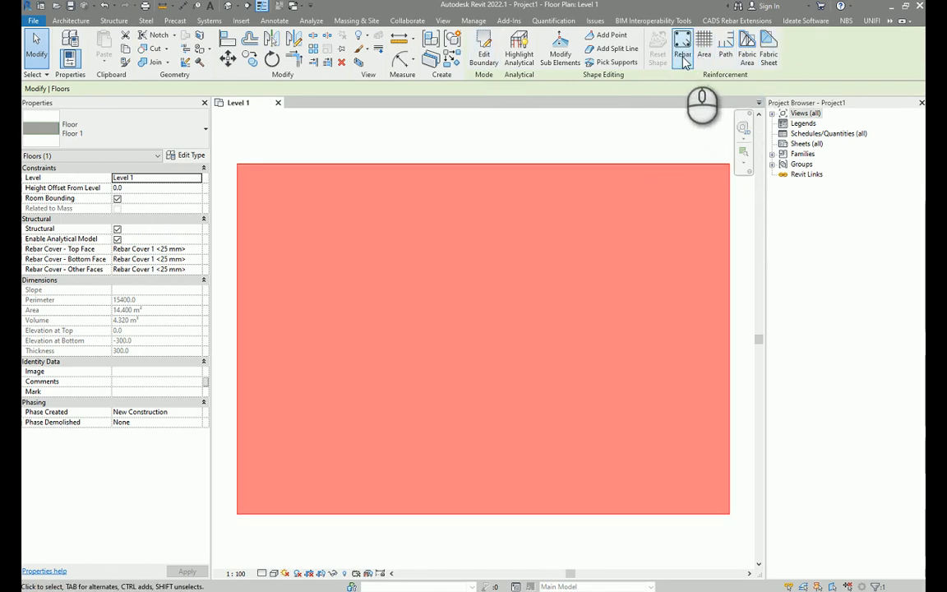
left_click(573, 135)
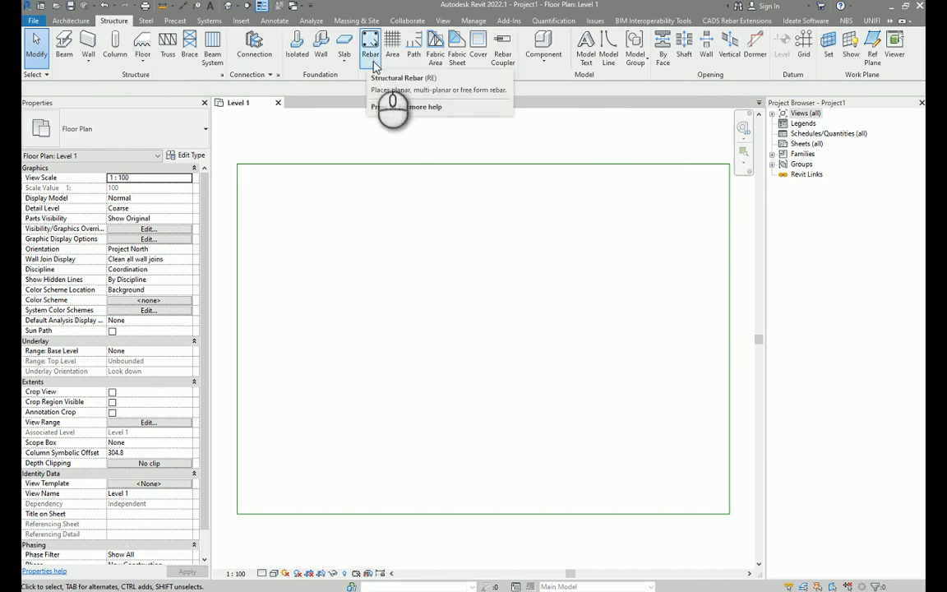
left_click(461, 212)
left_click(458, 142)
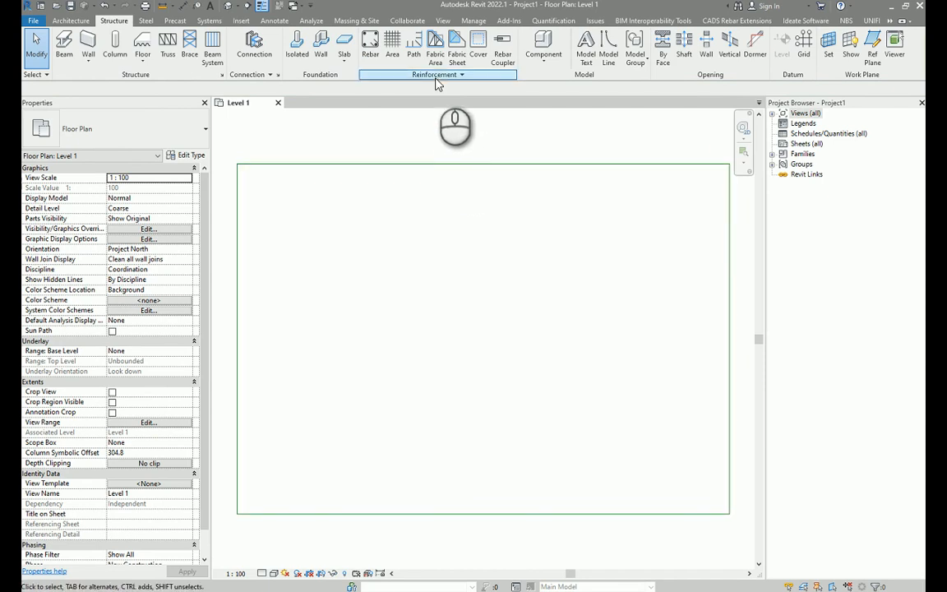
Try to edit the floor's rebar cover with the Cover tool, then cancel.
left_click(478, 49)
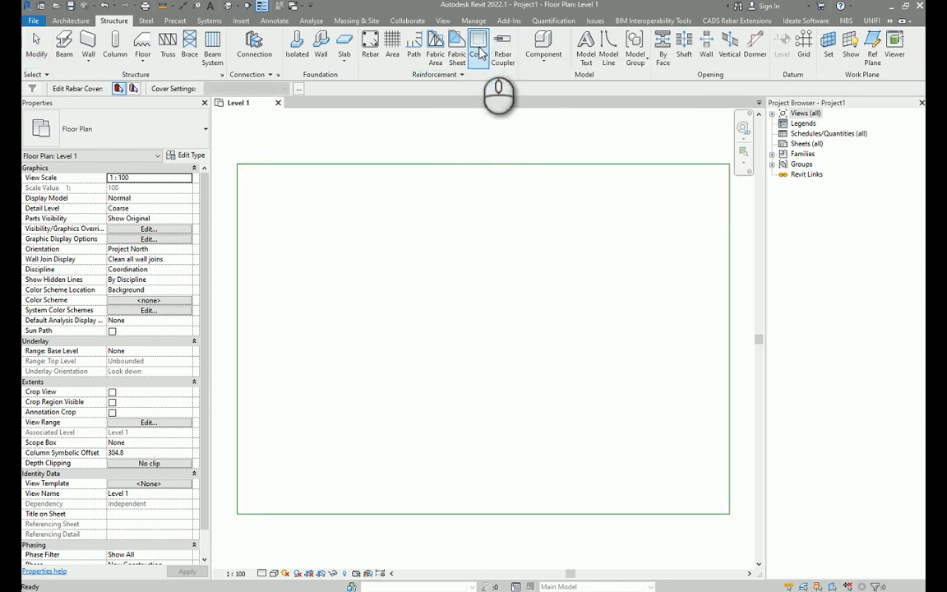
left_click(397, 206)
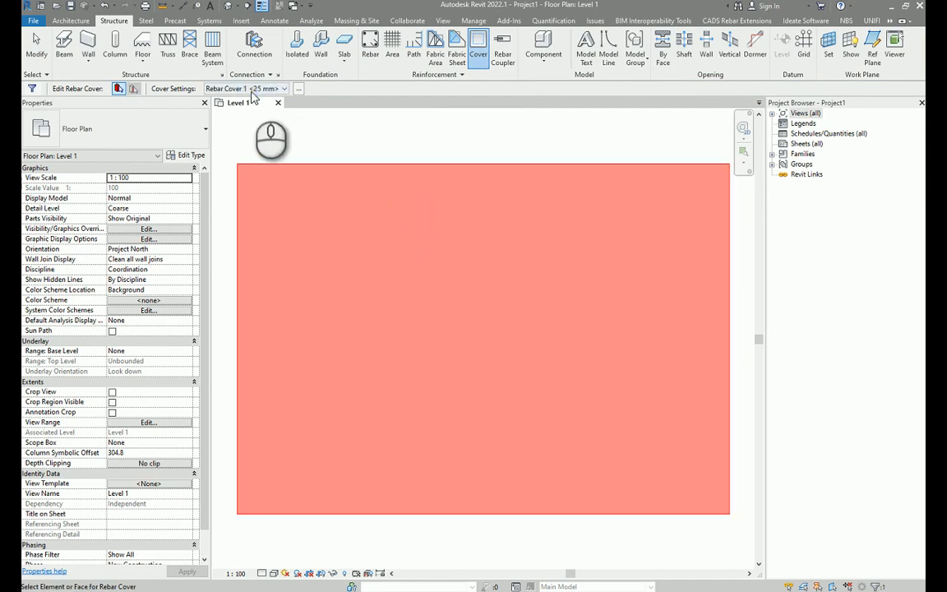
left_click(304, 127)
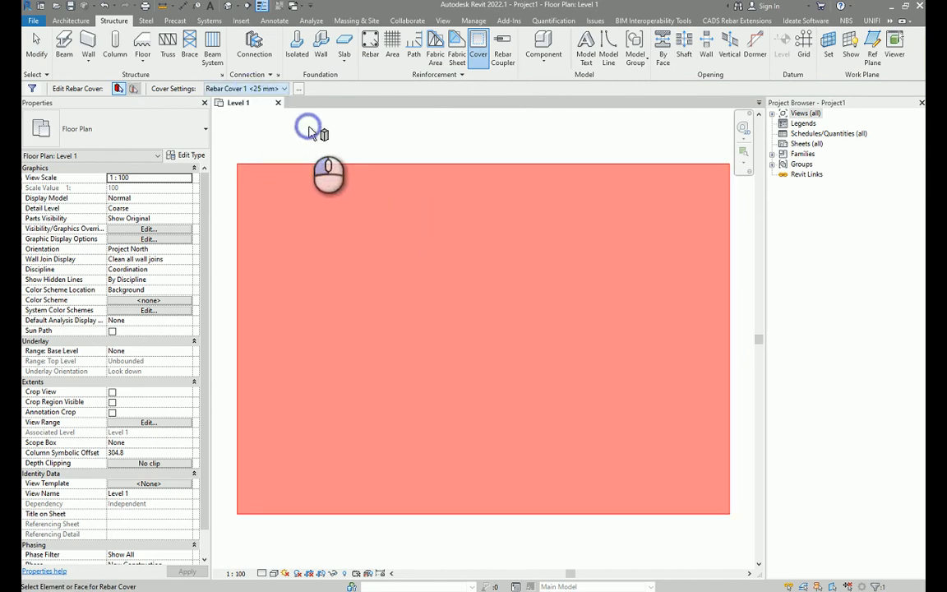
right_click(450, 148)
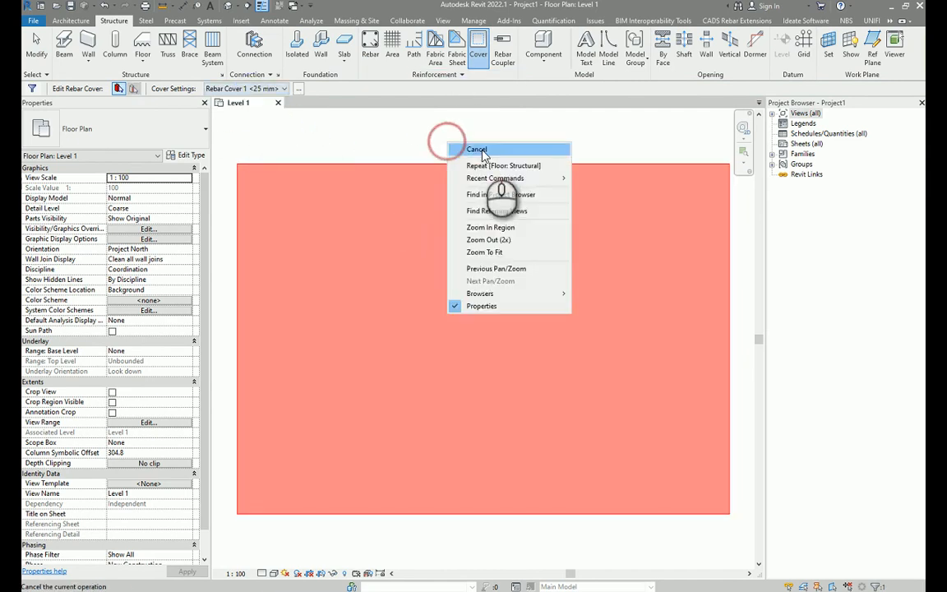
left_click(468, 146)
In Rebar Cover Settings, set Rebar Cover 1 to 50 mm and add a second cover, Rebar Cover 2.
left_click(438, 73)
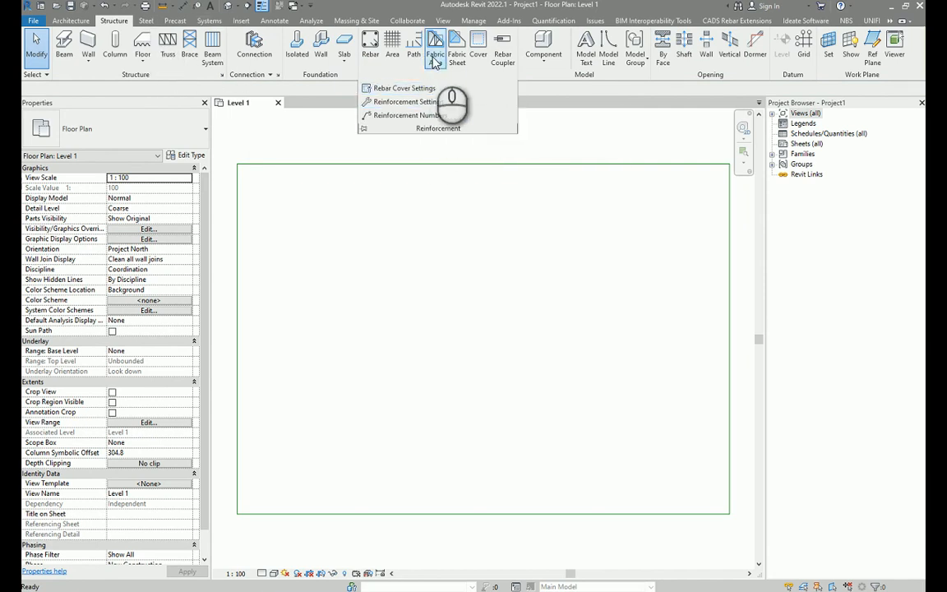
left_click(421, 89)
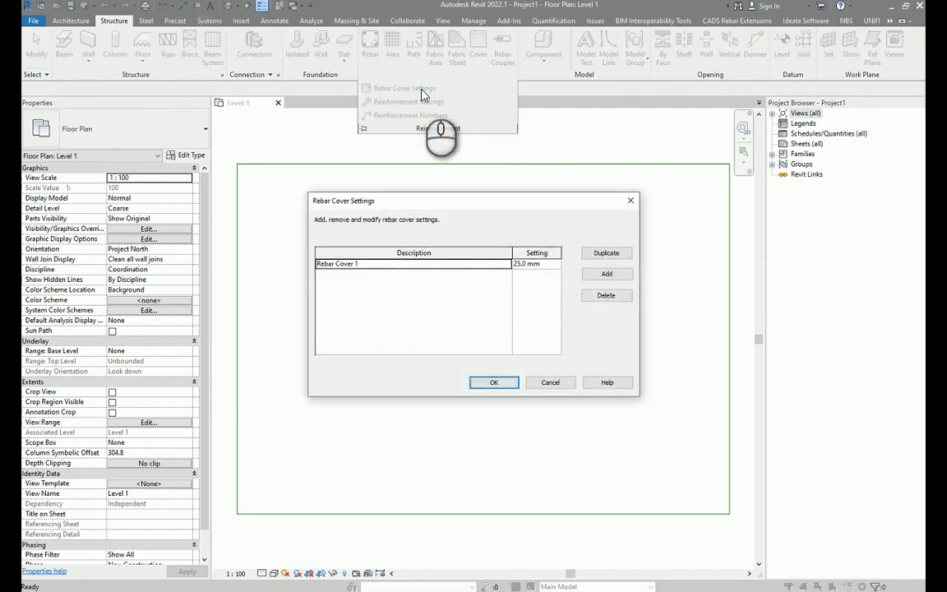
left_click(393, 267)
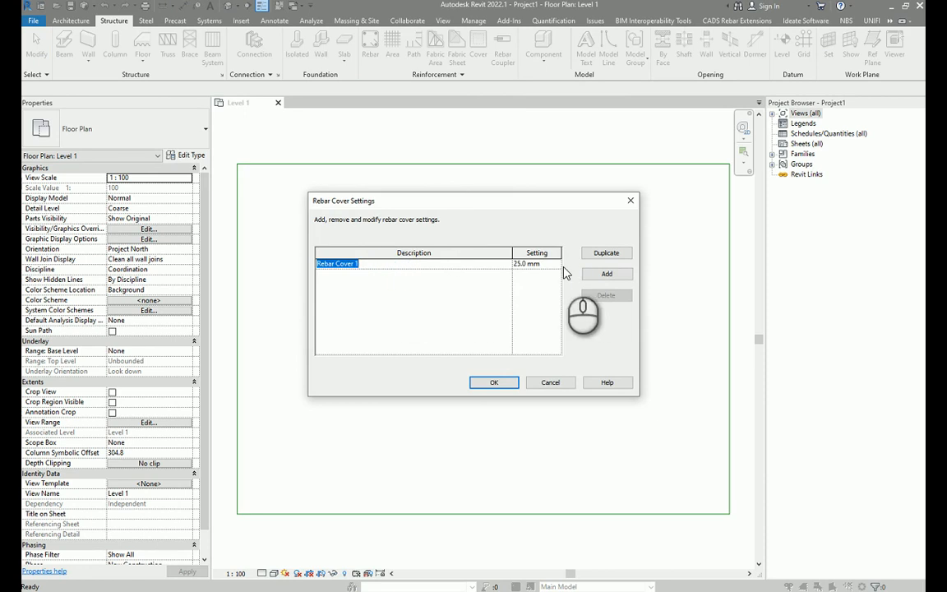
left_click_drag(549, 265, 472, 273)
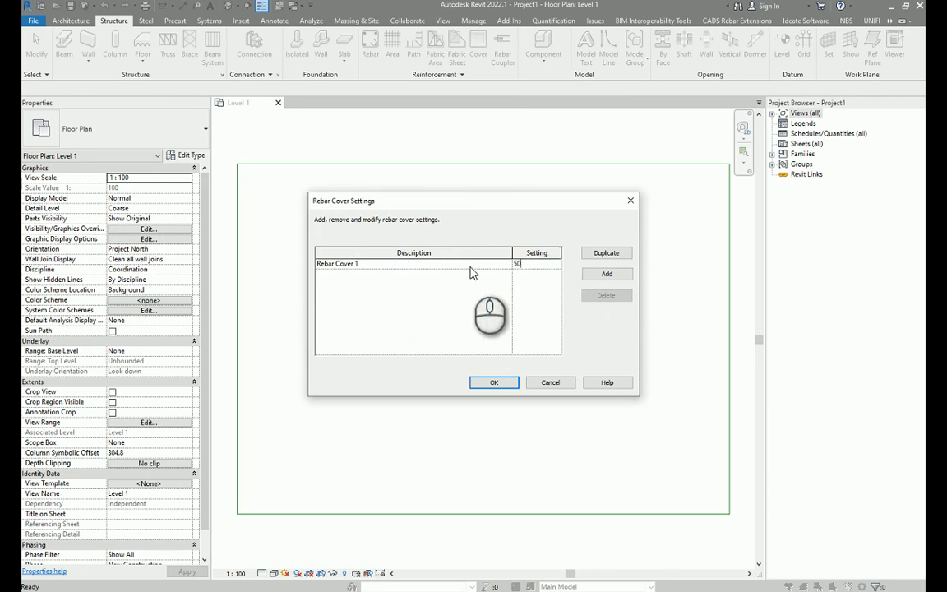
type("50")
left_click(445, 274)
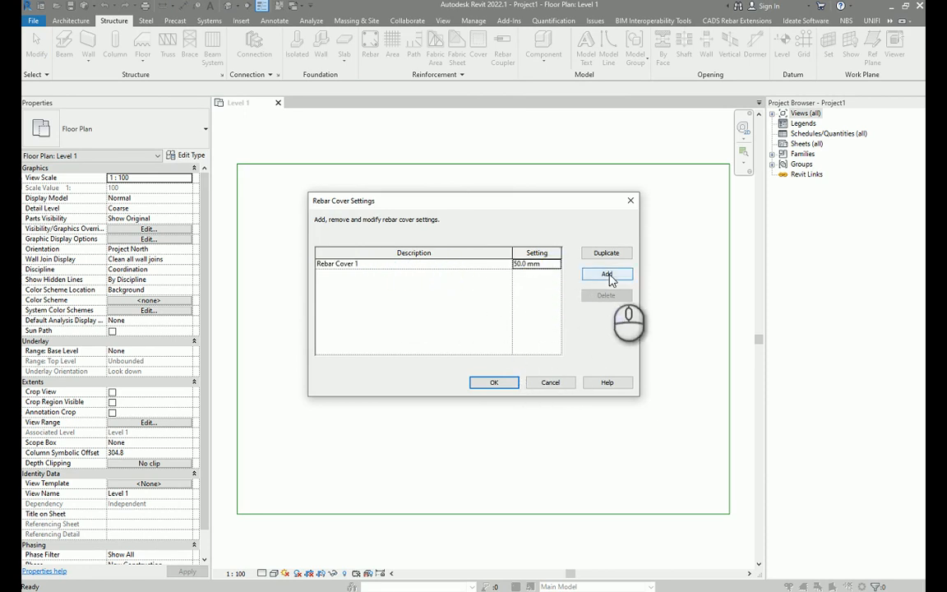
left_click(608, 275)
left_click(554, 274)
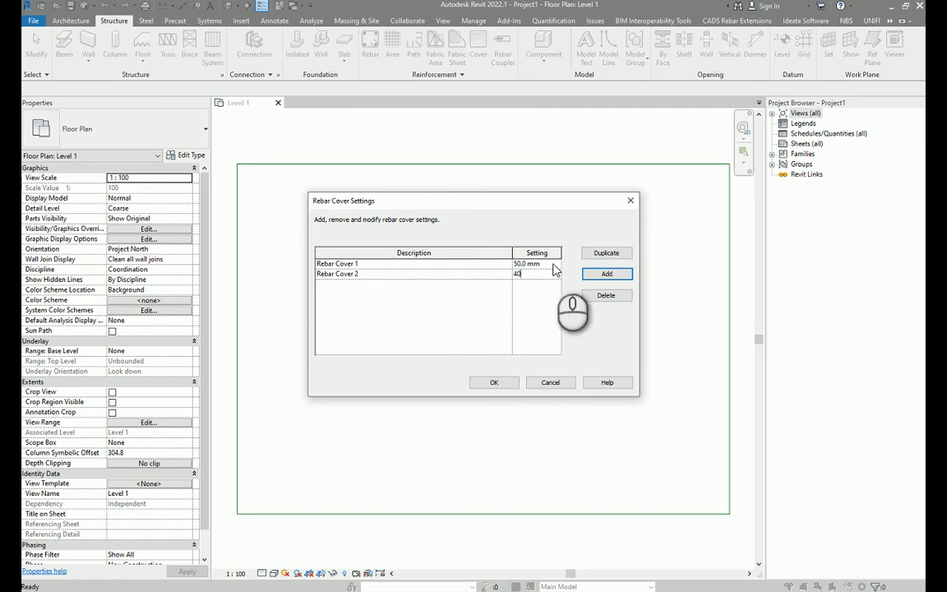
left_click(493, 384)
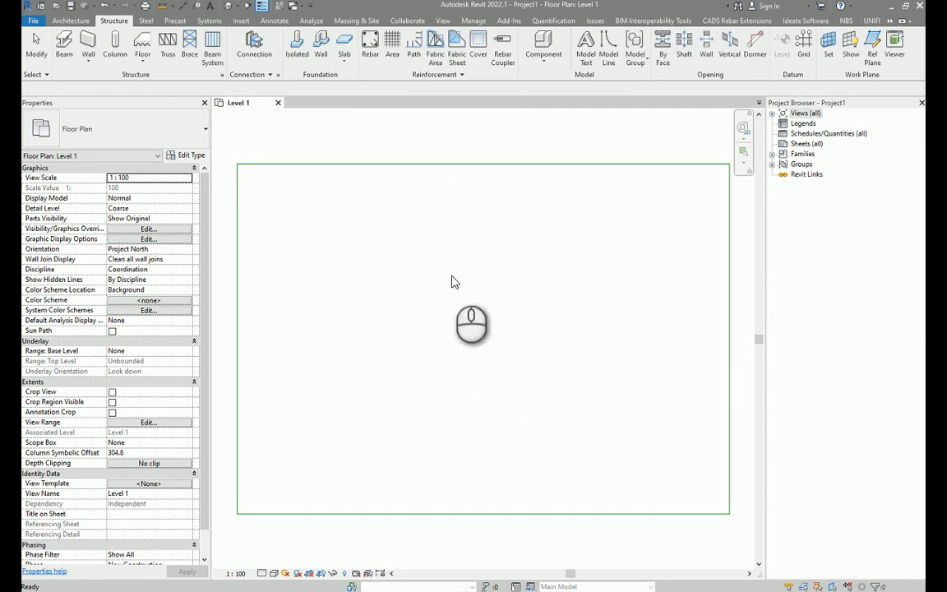
Select the floor and open its top-face rebar cover options, keeping Rebar Cover 1 <50 mm>.
left_click(403, 146)
left_click(362, 245)
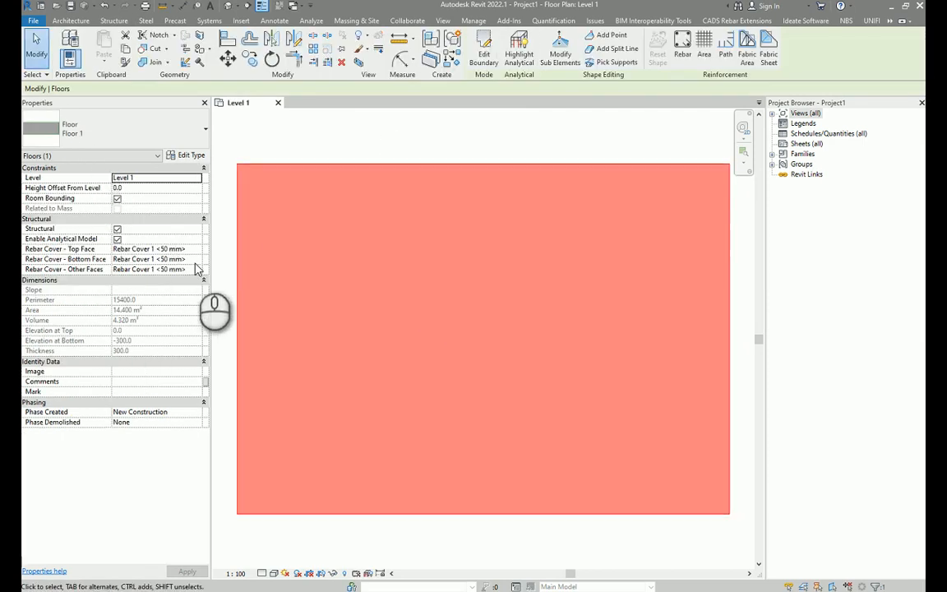
left_click(187, 248)
left_click(196, 249)
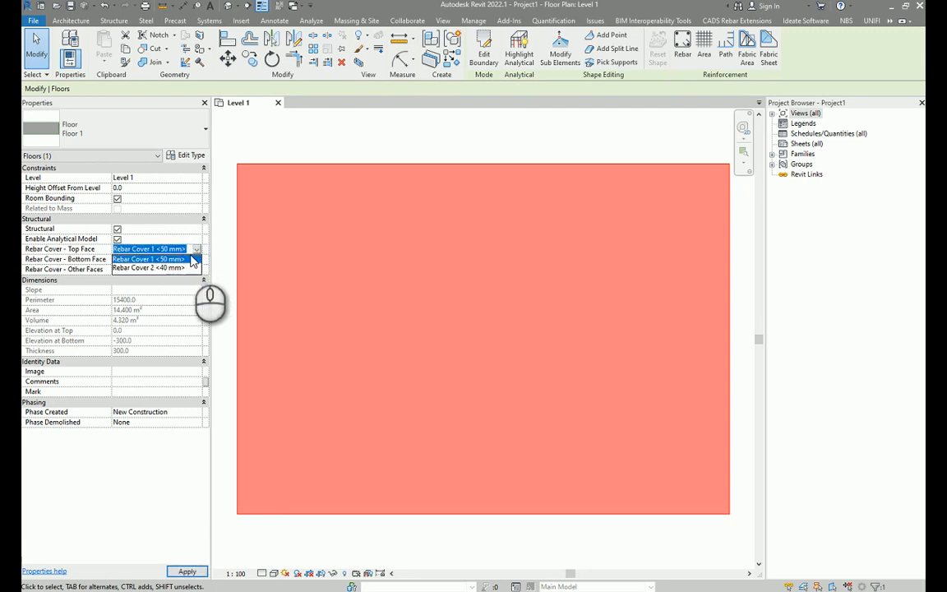
left_click(159, 259)
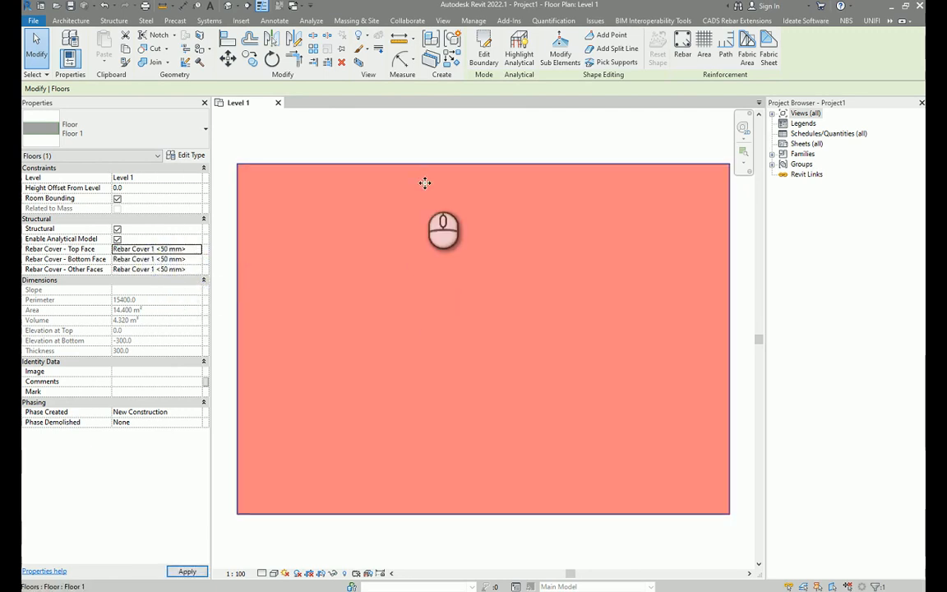
left_click(422, 154)
left_click(467, 148)
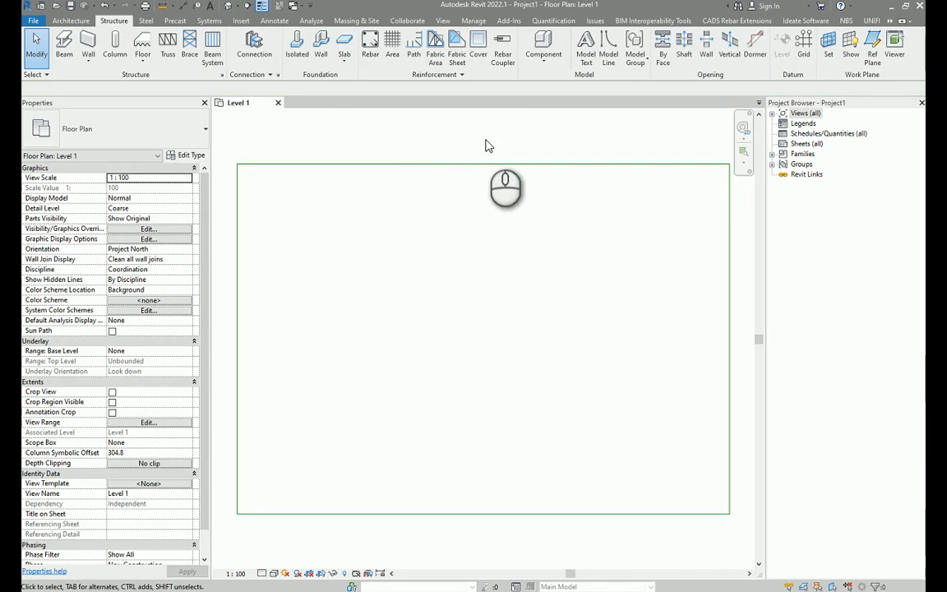
Start the Rebar tool and load the rebar shape family 15.rfa from the Structural Rebar Shapes folder.
left_click(371, 57)
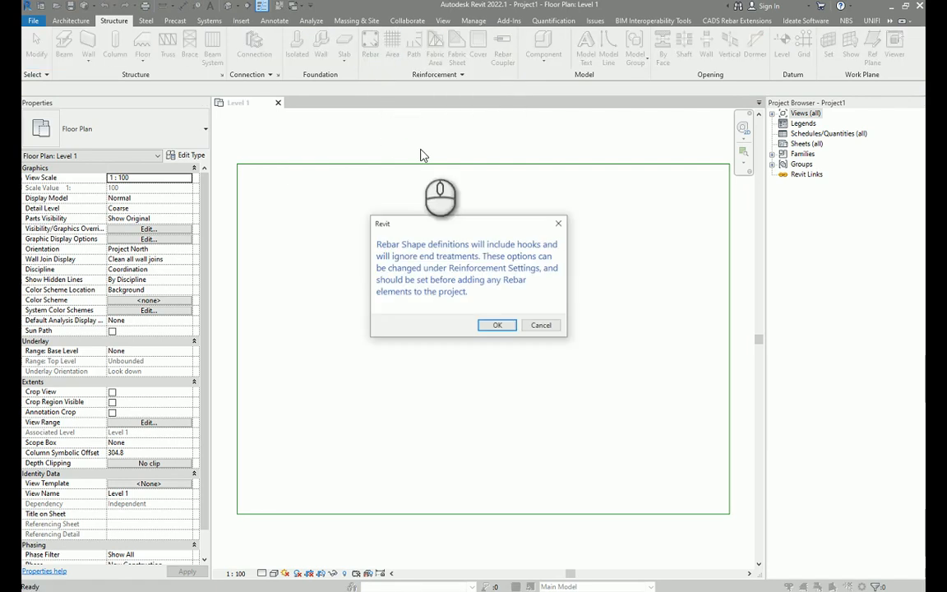
left_click(495, 329)
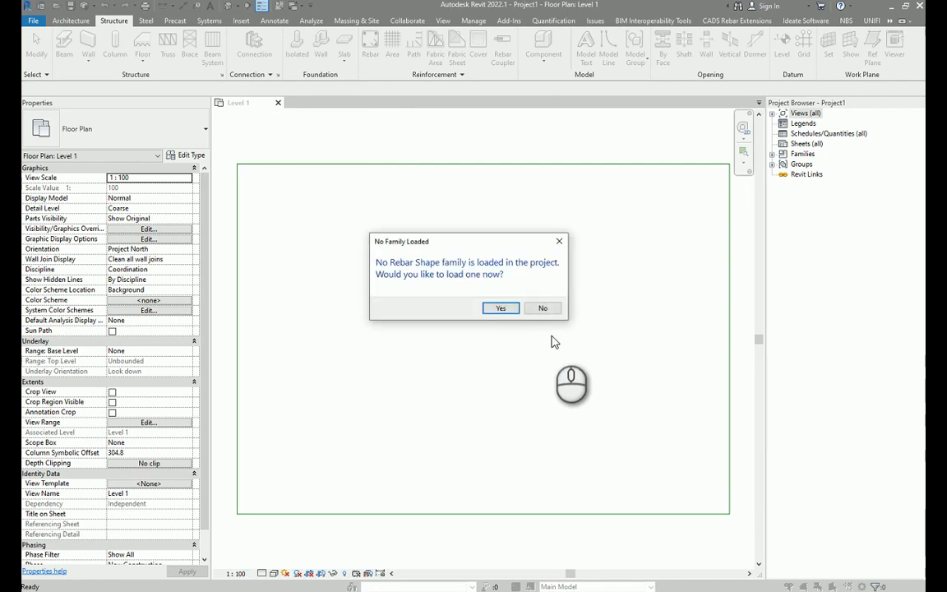
left_click(500, 309)
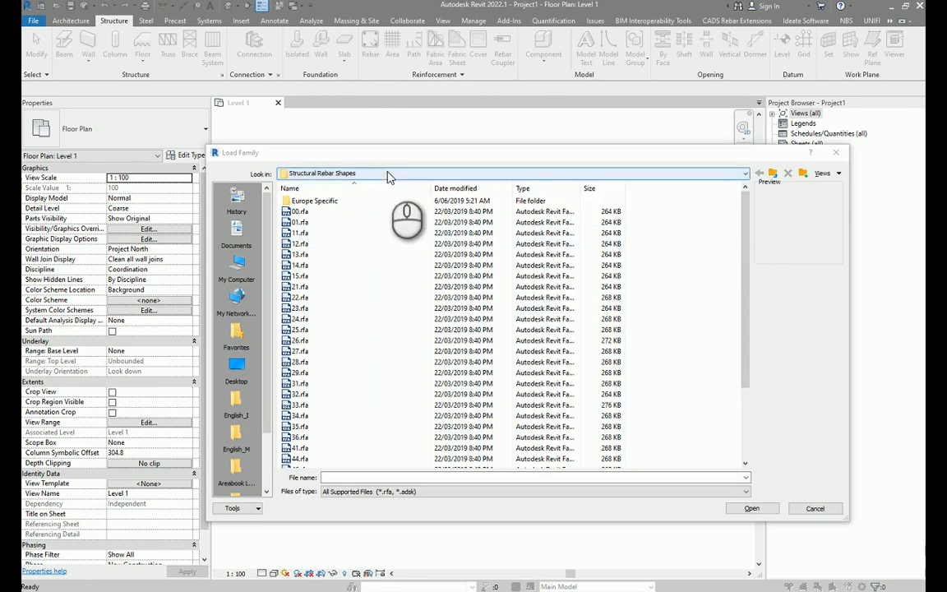
left_click(390, 175)
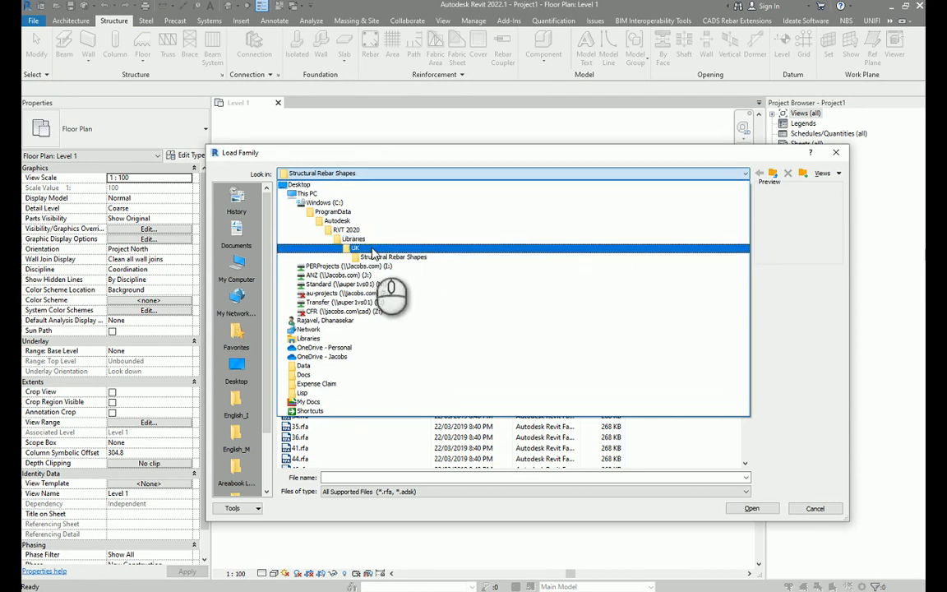
left_click(385, 256)
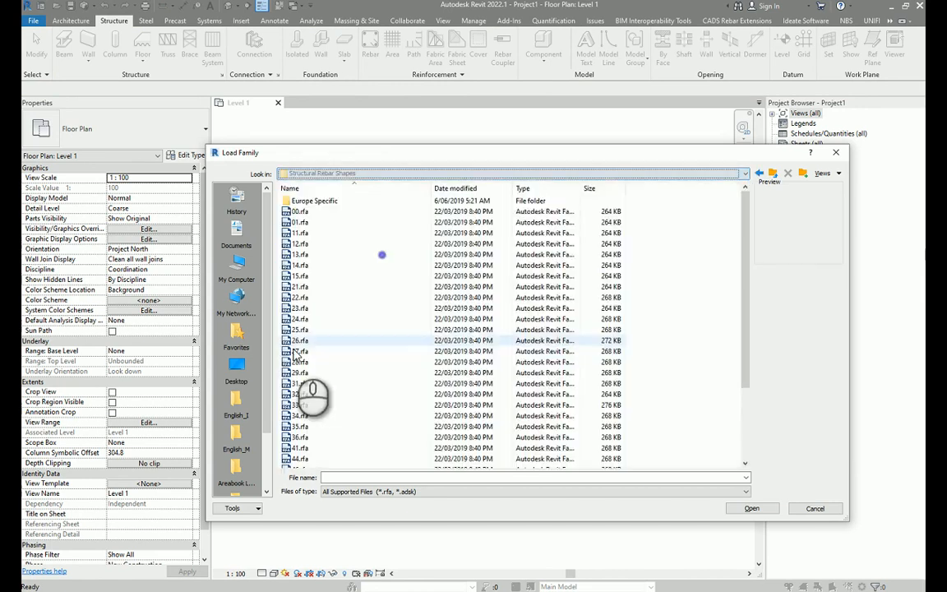
left_click(321, 329)
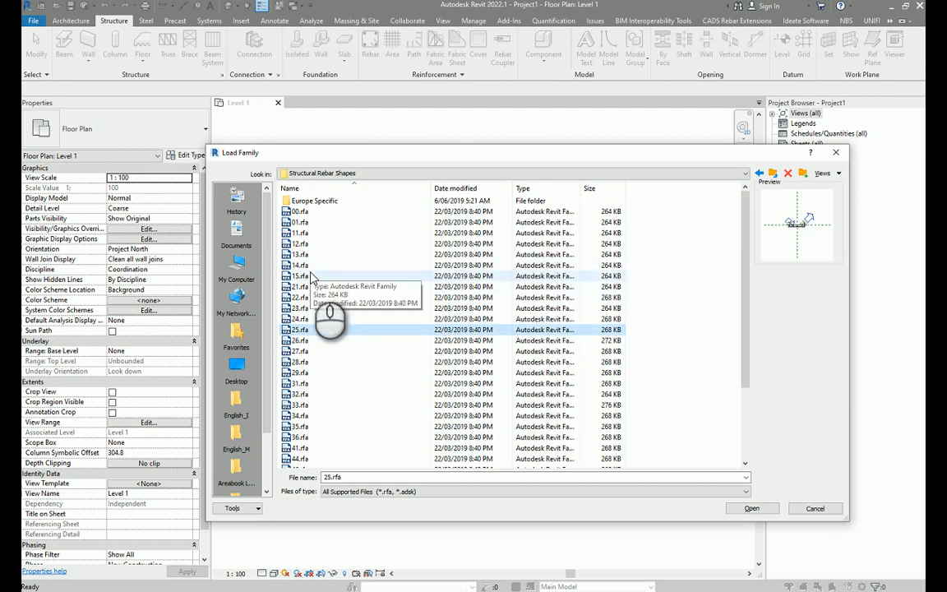
left_click(305, 275)
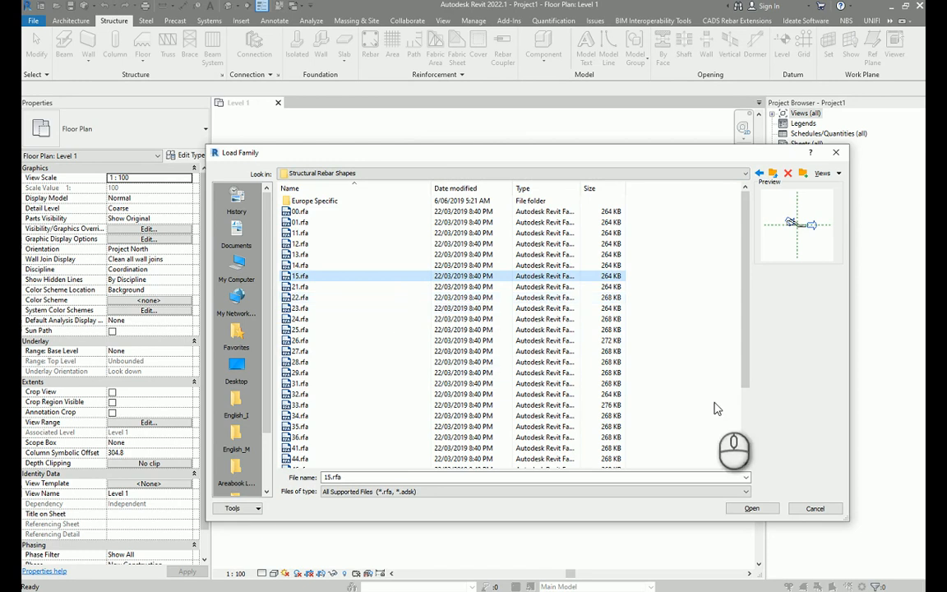
left_click(750, 509)
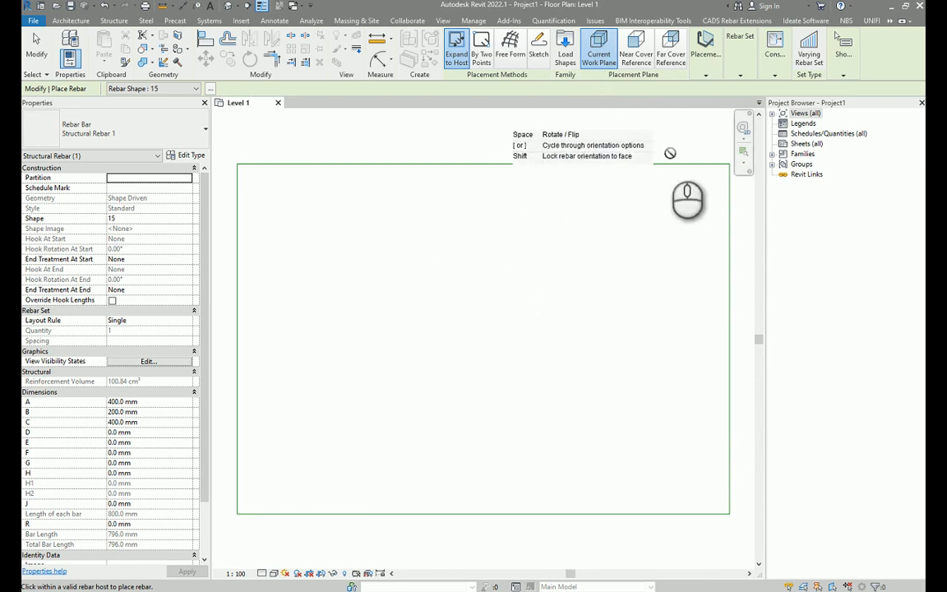
Place a shape 15 rebar in the floor slab using the Near Cover Reference placement plane, then exit the Rebar tool.
left_click(638, 58)
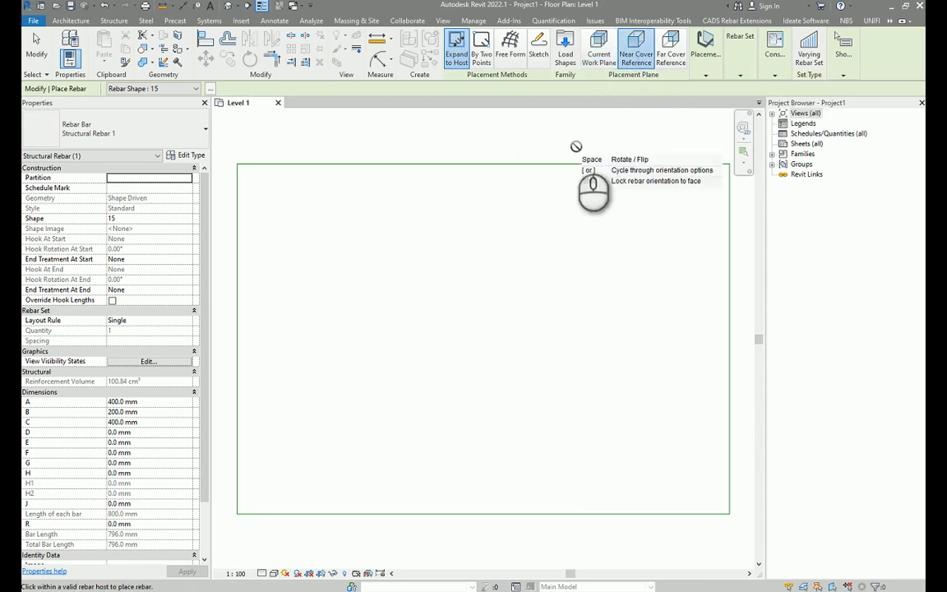
left_click(459, 282)
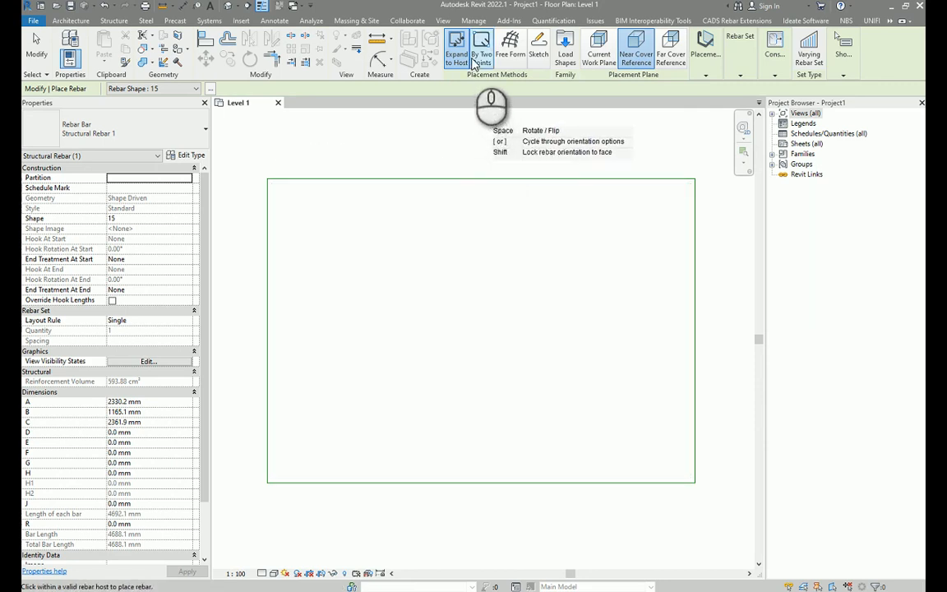
left_click(169, 89)
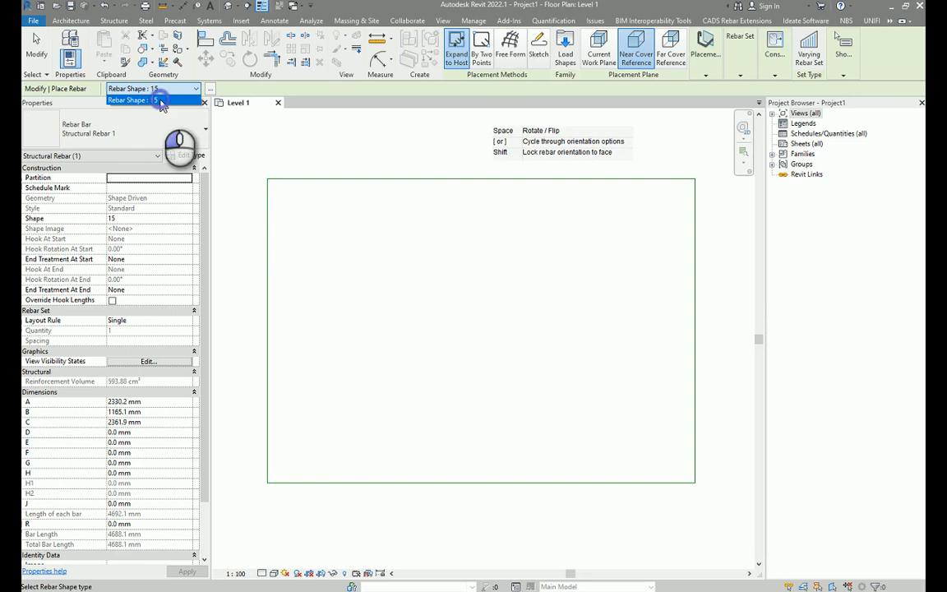
left_click(160, 100)
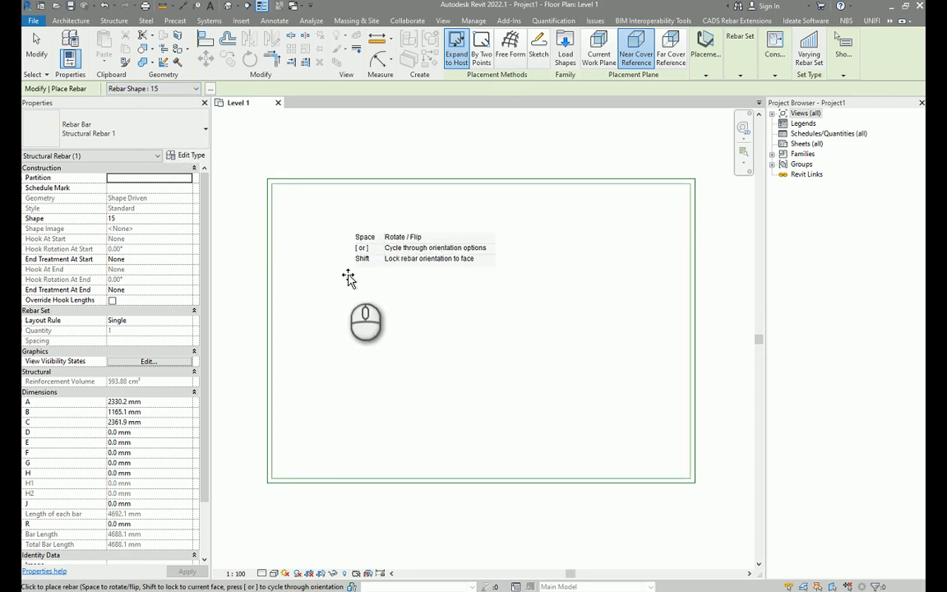
left_click(346, 277)
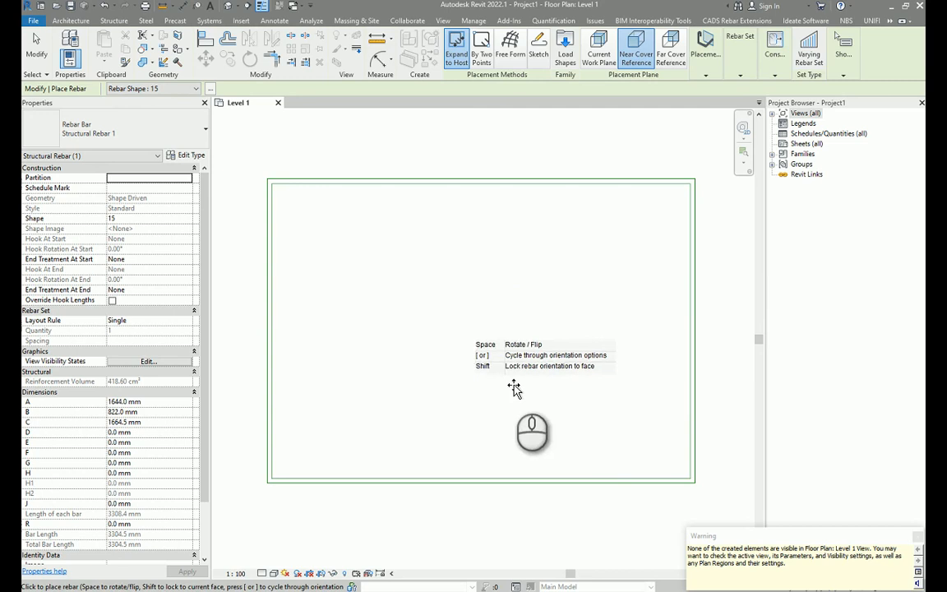
left_click_drag(742, 550, 787, 564)
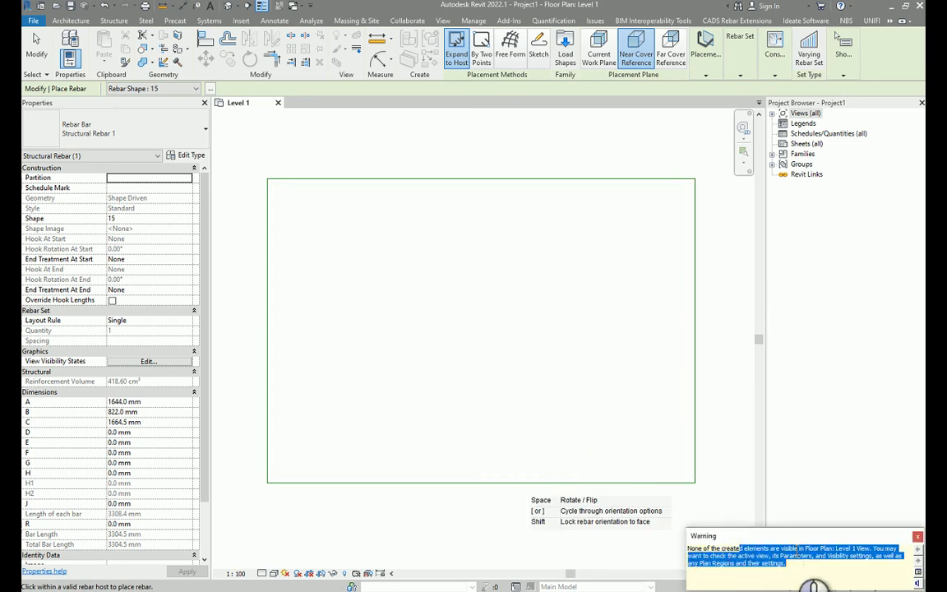
left_click(720, 372)
key("Escape")
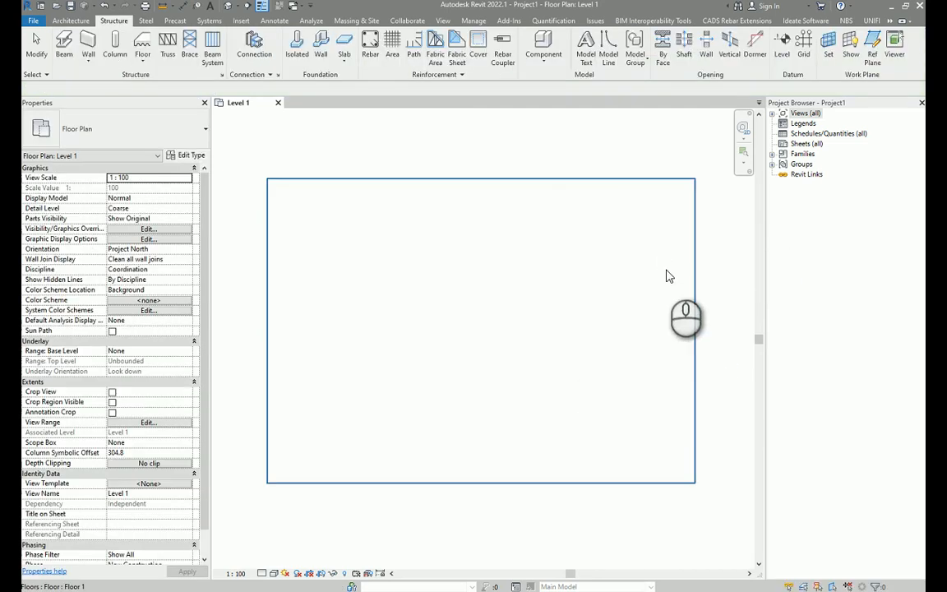
left_click(772, 114)
left_click(783, 124)
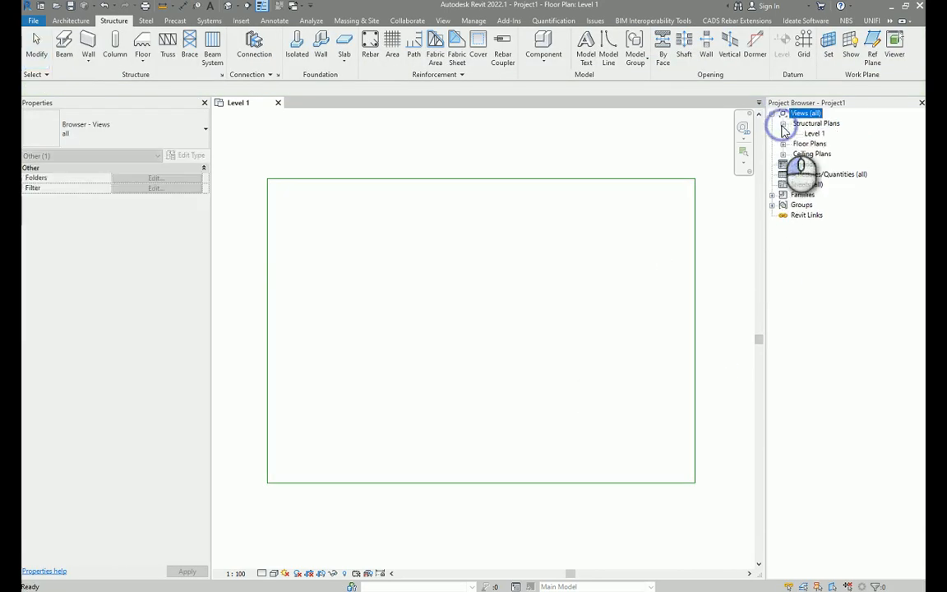
left_click(816, 134)
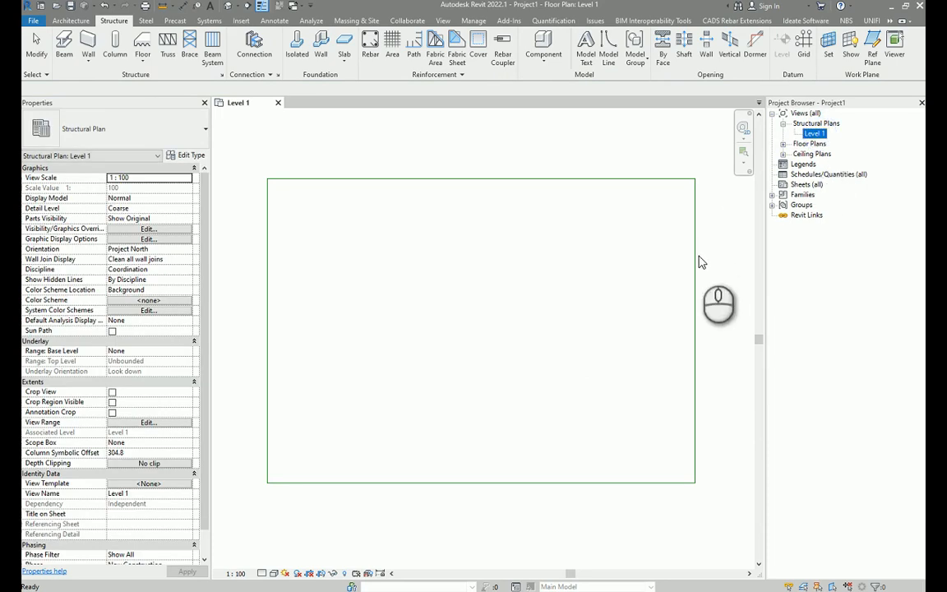
left_click(662, 291)
key("v")
key("v")
key("Escape")
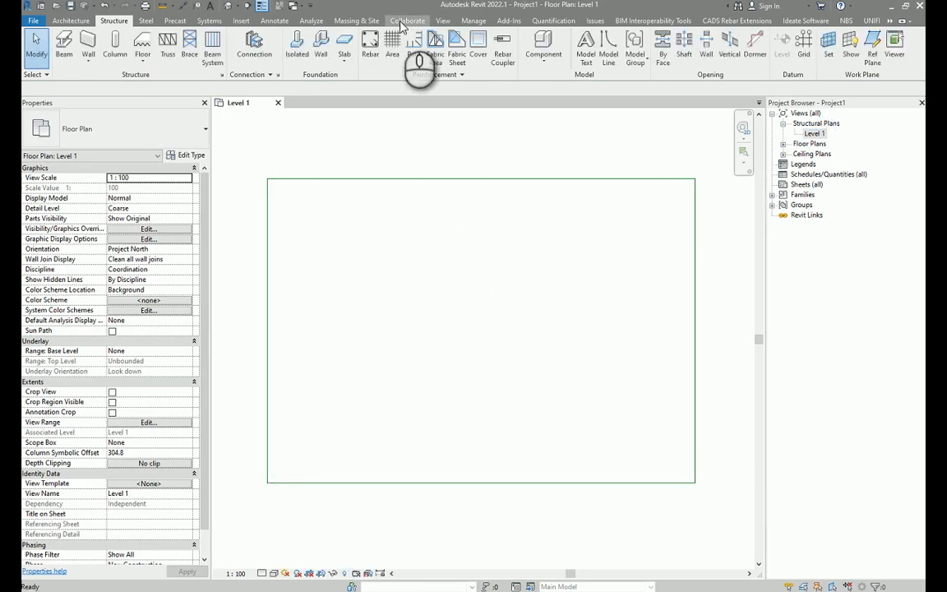
Review the Structural Rebar category settings in the floor plan's Visibility/Graphic Overrides.
left_click(443, 20)
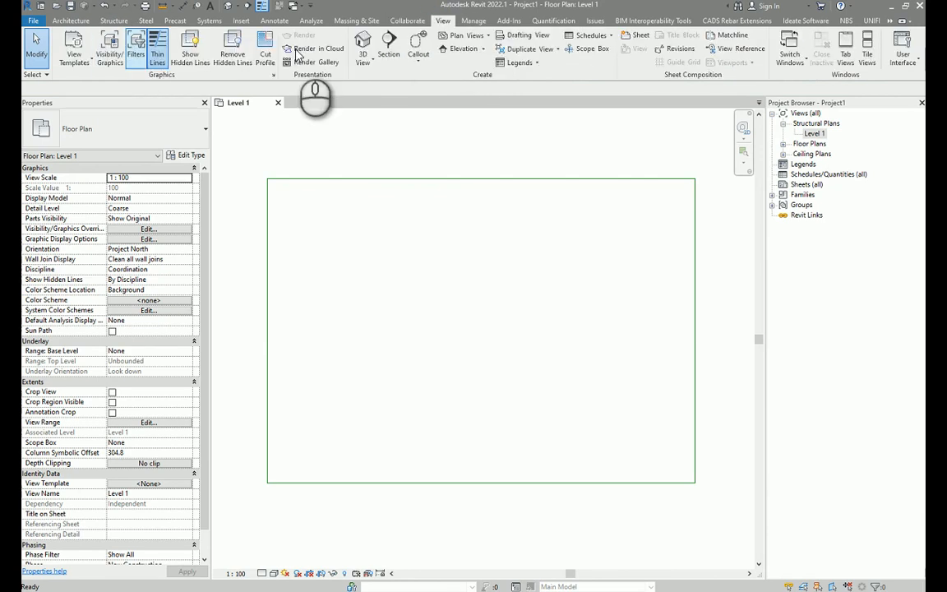
left_click(109, 51)
left_click(333, 342)
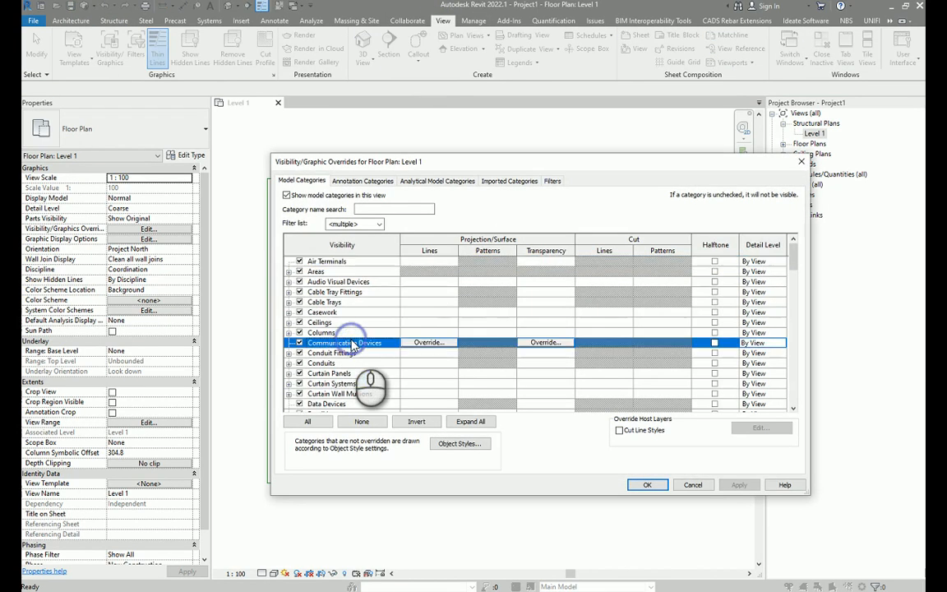
scroll(359, 374, "down", 15)
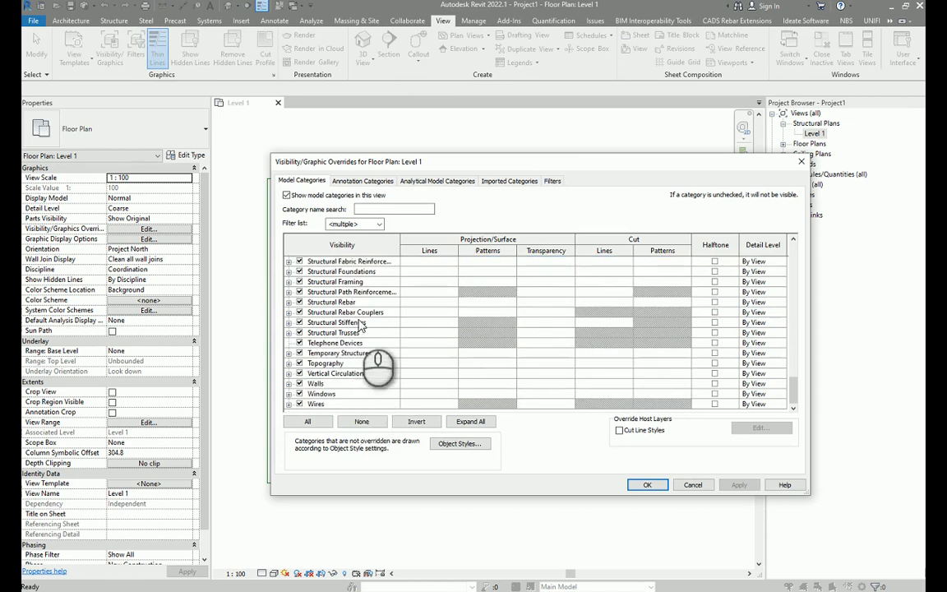
left_click(349, 303)
left_click(362, 181)
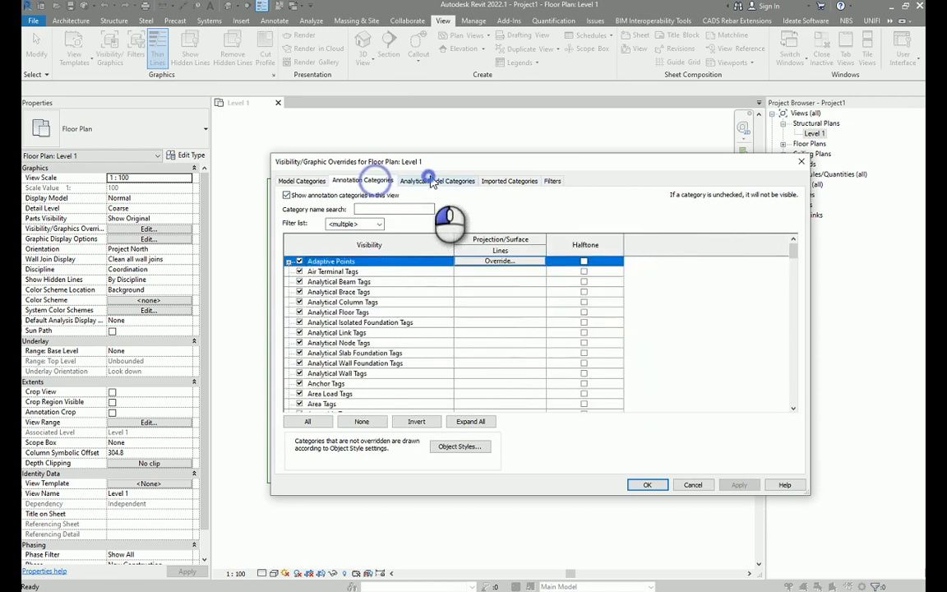
left_click(431, 180)
left_click(647, 484)
left_click(714, 291)
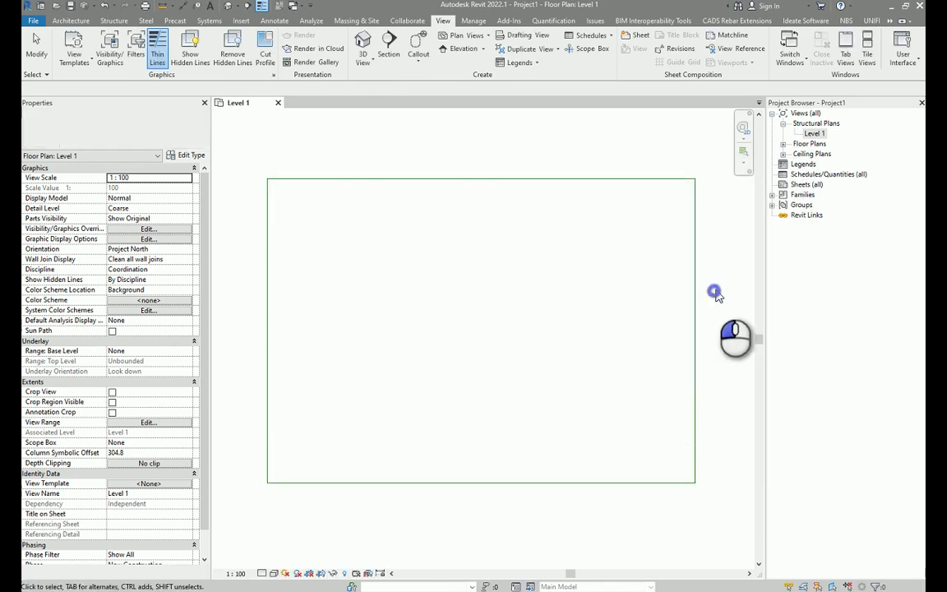
Open the default 3D view of the model.
left_click(229, 6)
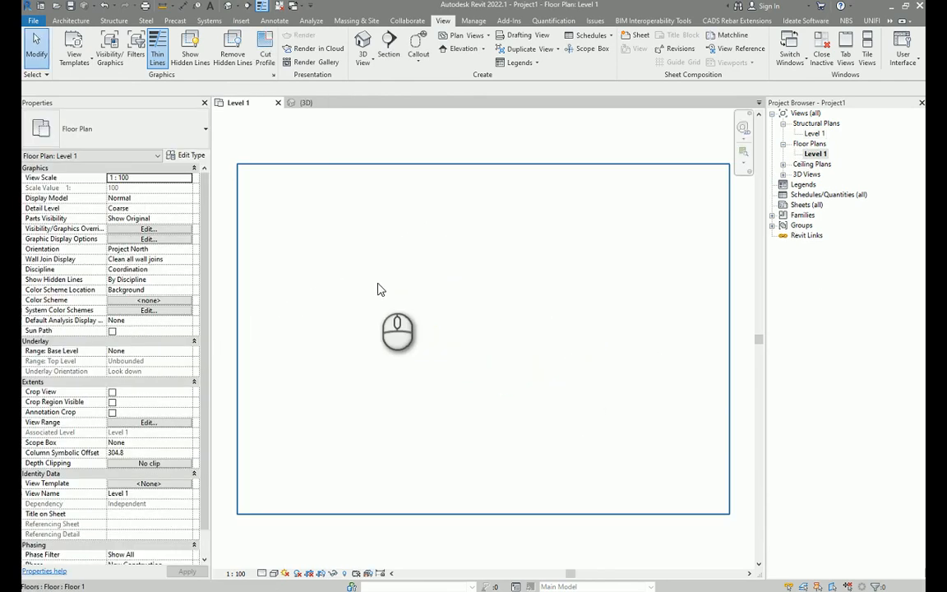
left_click(378, 290)
left_click(483, 145)
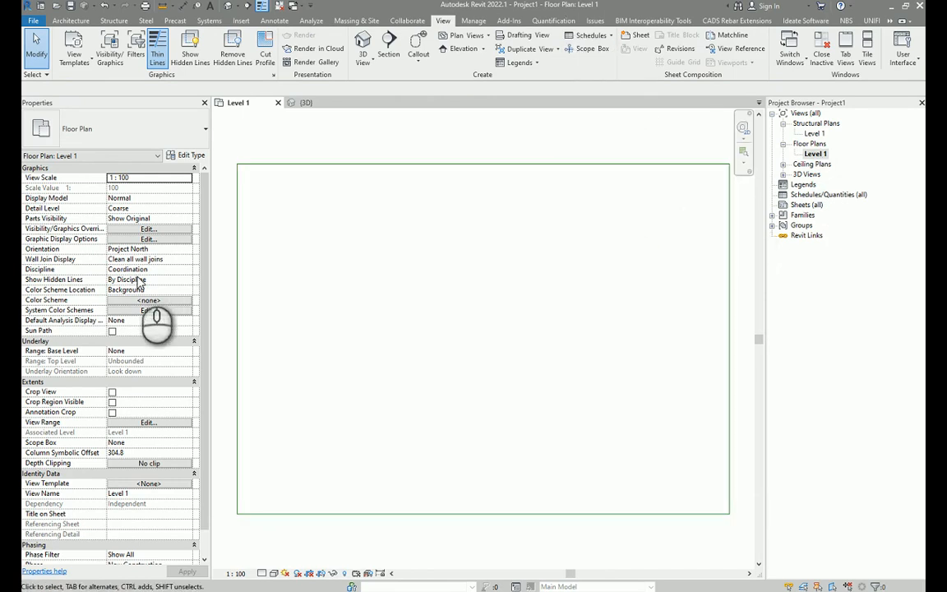
left_click(555, 136)
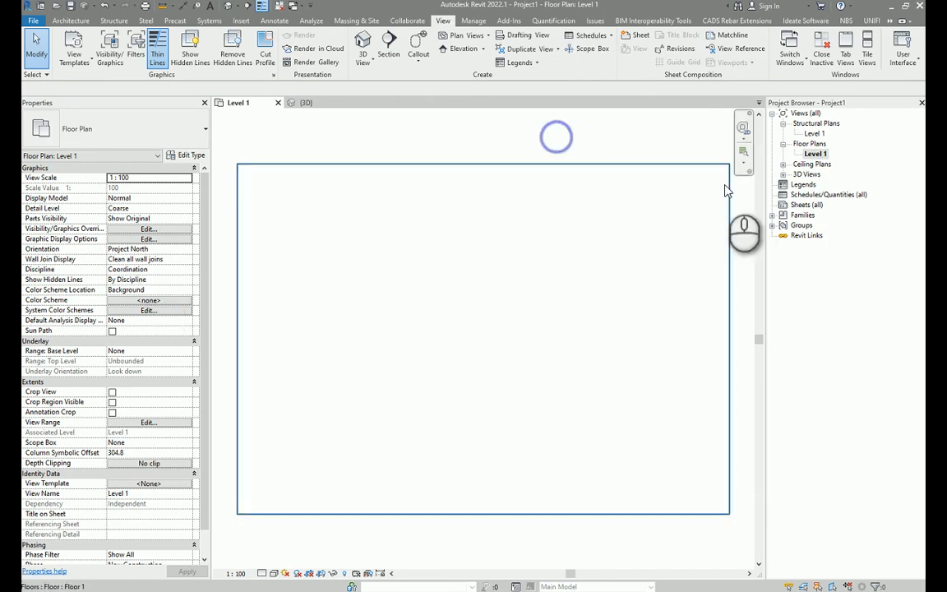
Open the Level 1 structural plan and set its detail level to Fine.
double_click(814, 134)
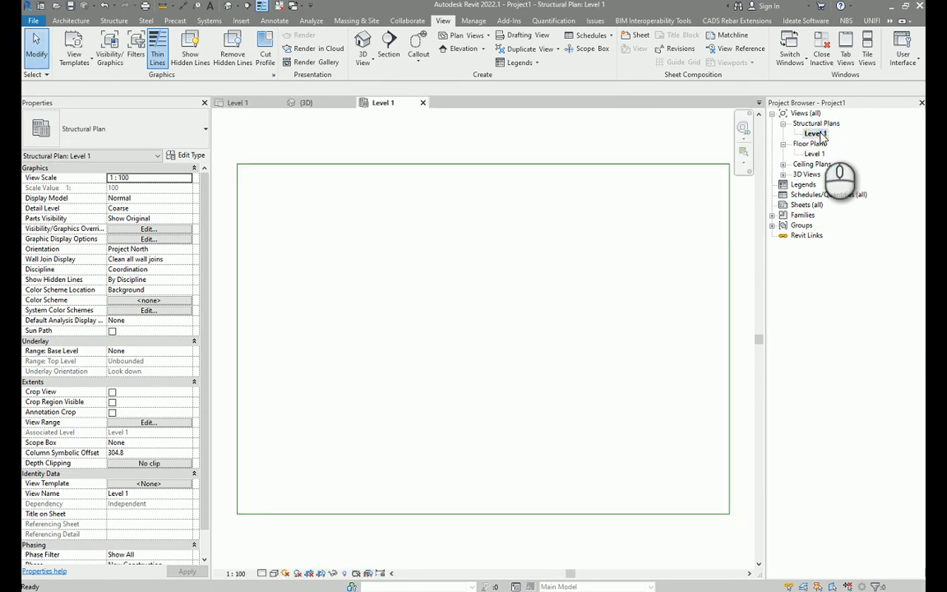
left_click(445, 298)
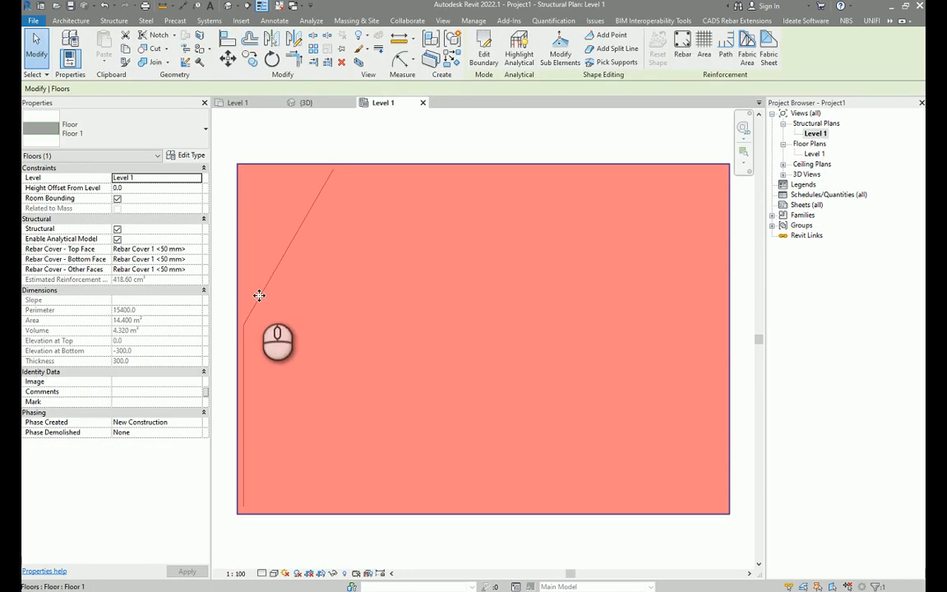
left_click_drag(251, 342, 282, 341)
left_click(247, 519)
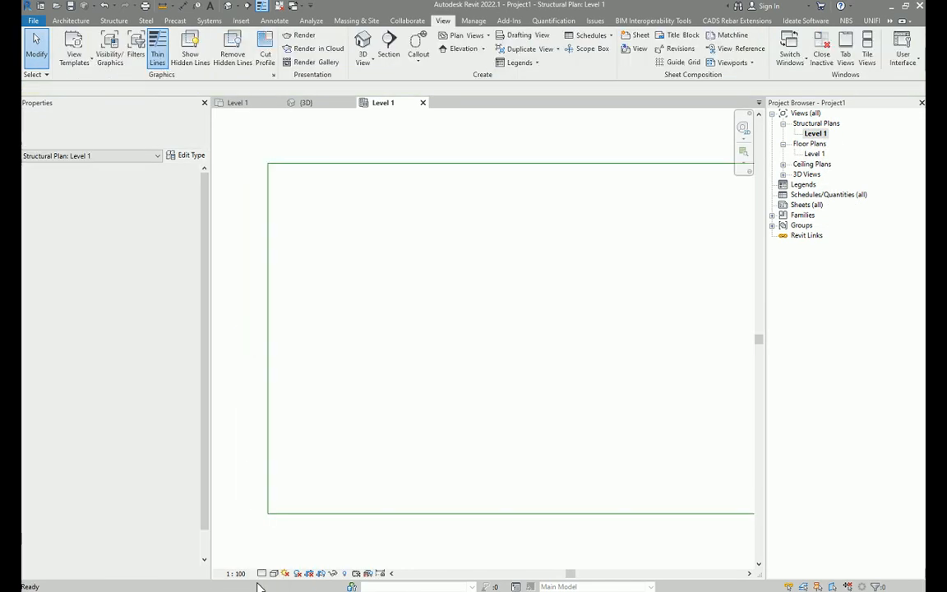
left_click(276, 561)
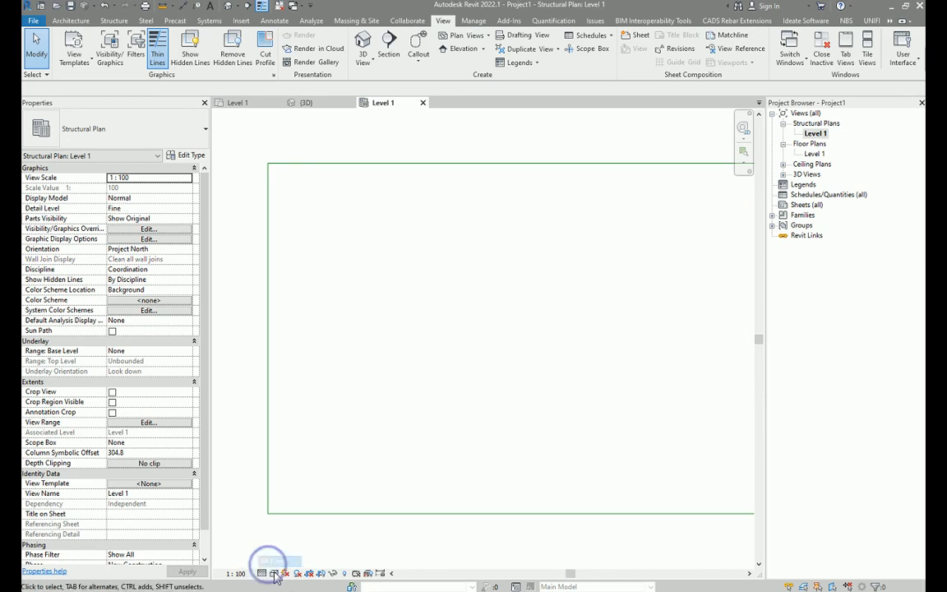
left_click(286, 573)
left_click(296, 517)
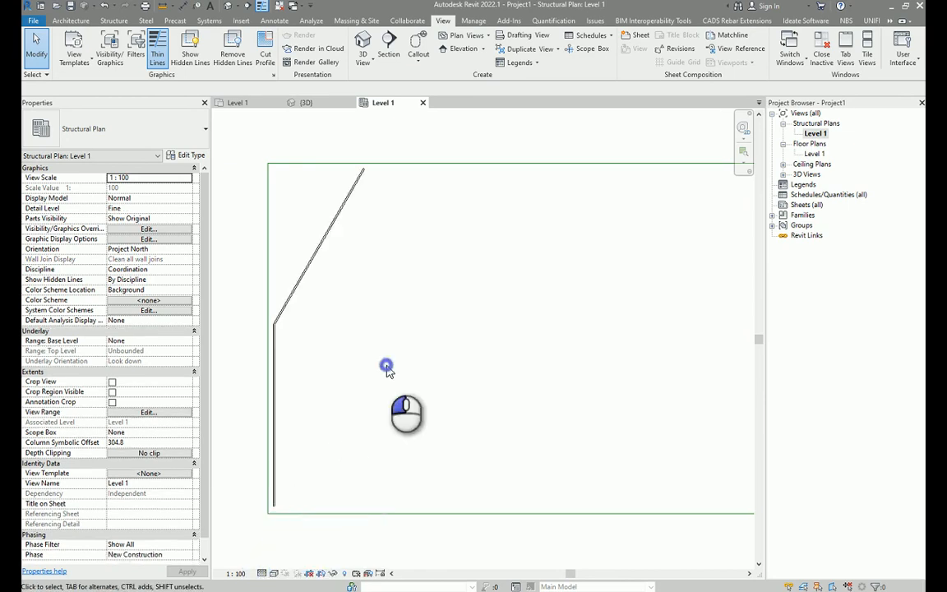
Shorten the rebar's sloped leg by moving its upper end point slightly down.
scroll(333, 267, "up", 2)
left_click(300, 256)
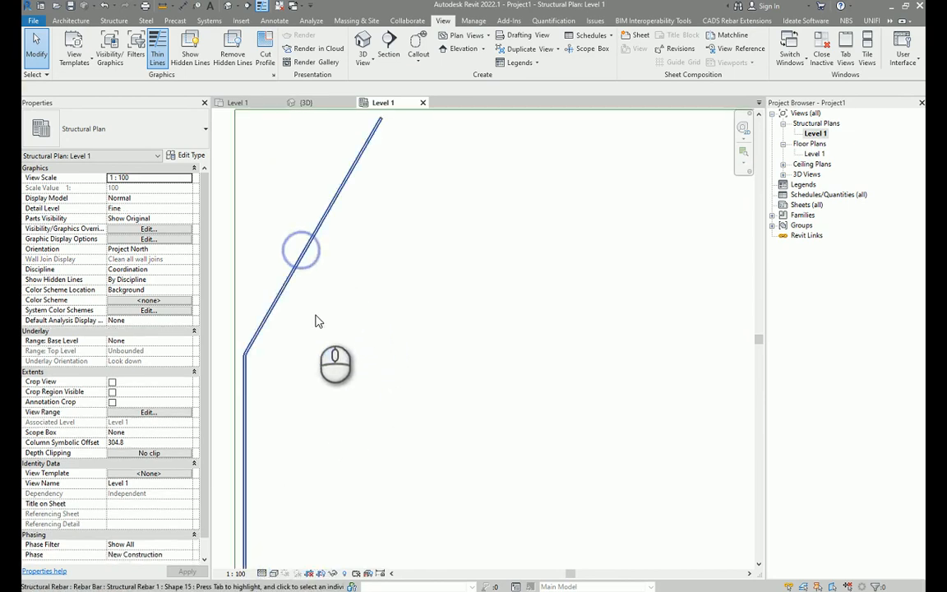
scroll(345, 313, "down", 1)
middle_click_drag(374, 258, 379, 305)
scroll(378, 304, "down", 1)
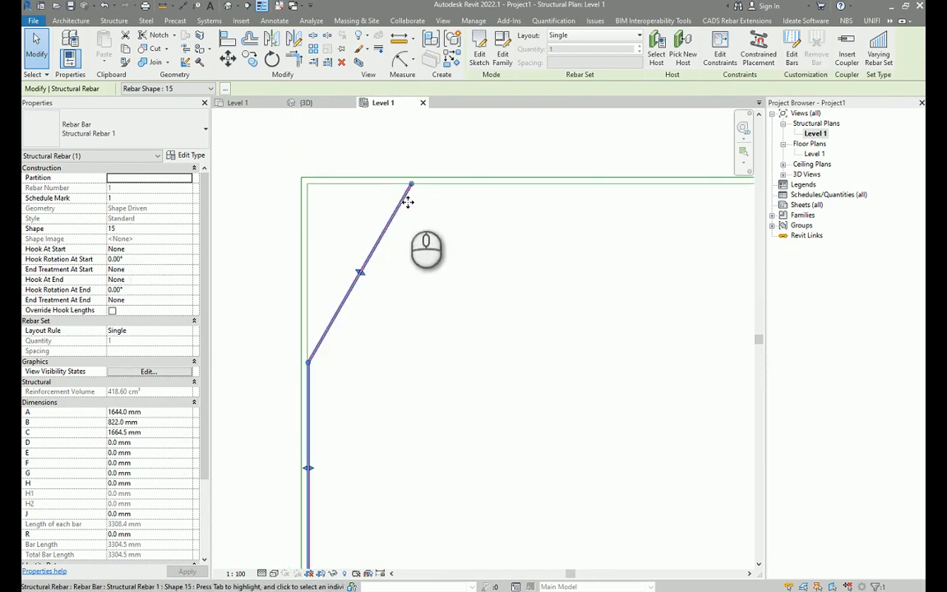
left_click_drag(413, 188, 403, 220)
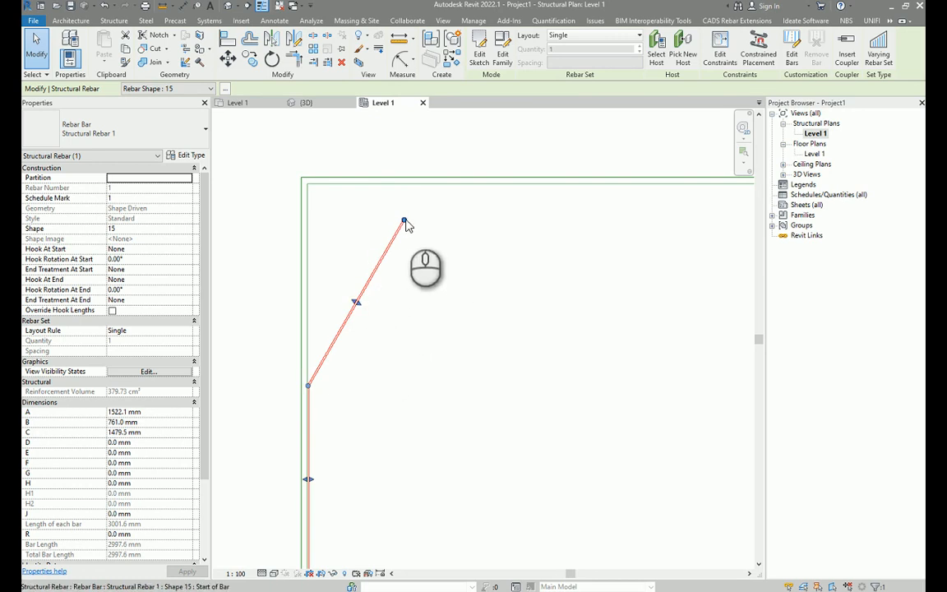
Edit the rebar sketch, extending the sloped segment to about 1320 mm, and finish the sketch.
left_click(479, 51)
left_click(351, 315)
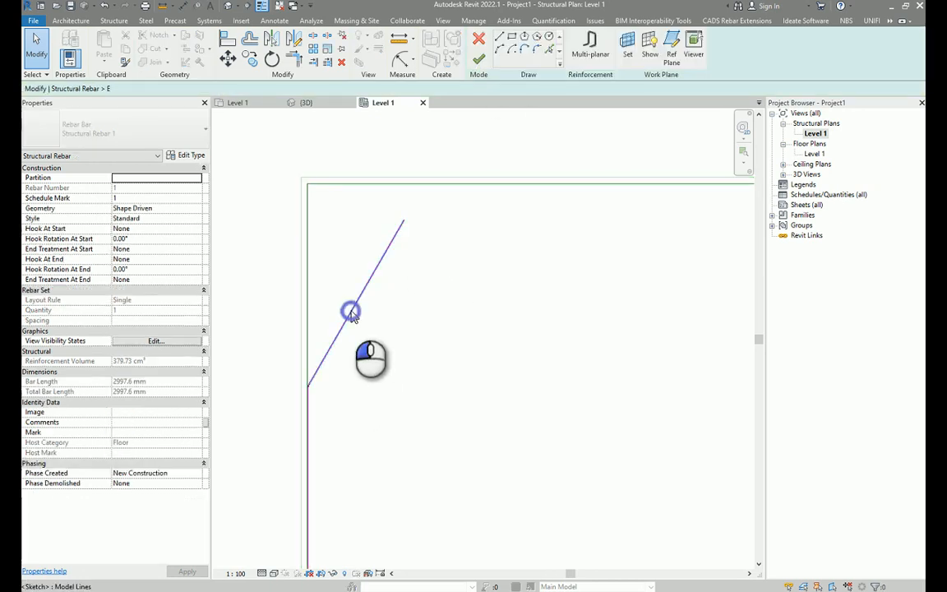
left_click_drag(403, 219, 444, 290)
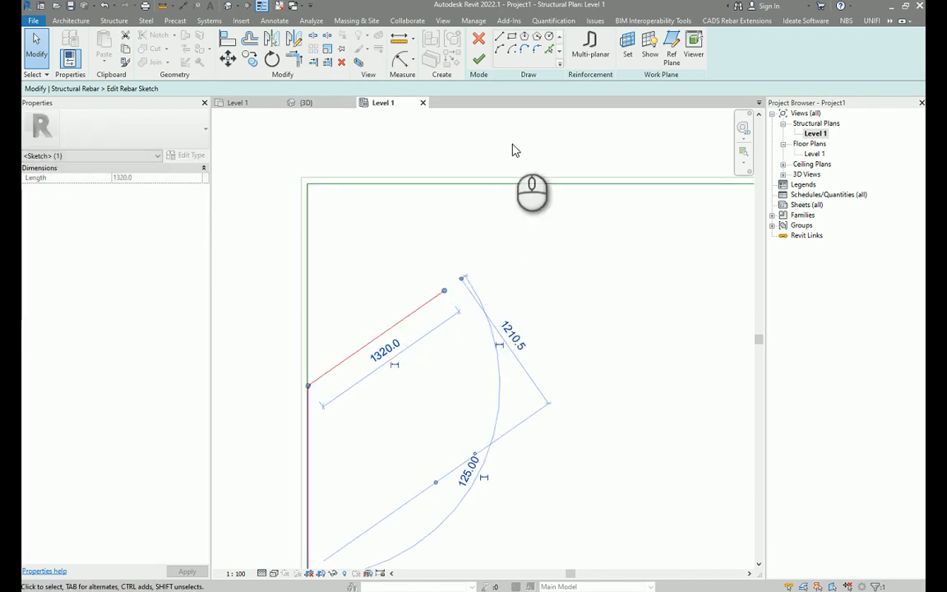
left_click(479, 60)
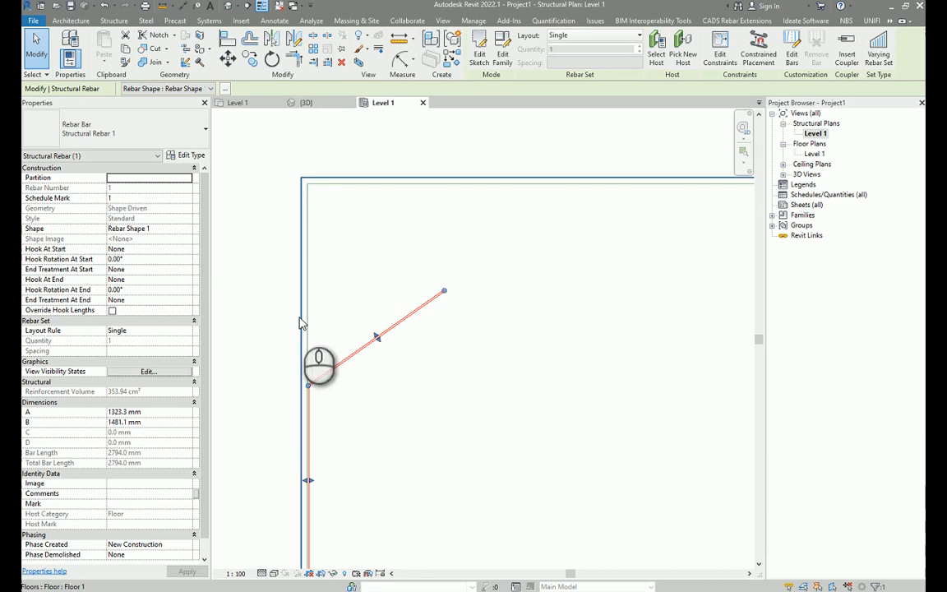
Inspect the edited rebar's Shape property and reselect the rebar.
left_click(161, 230)
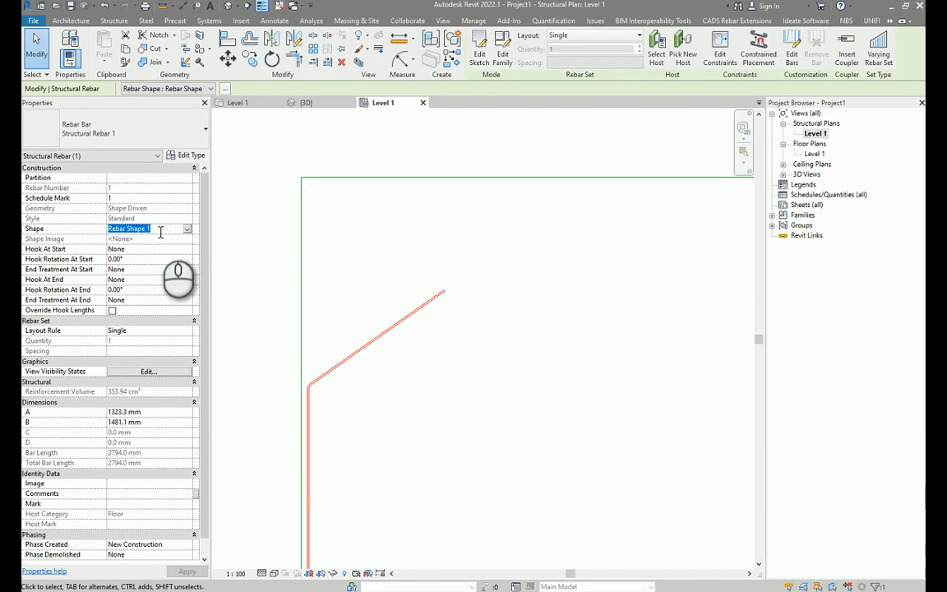
left_click(418, 163)
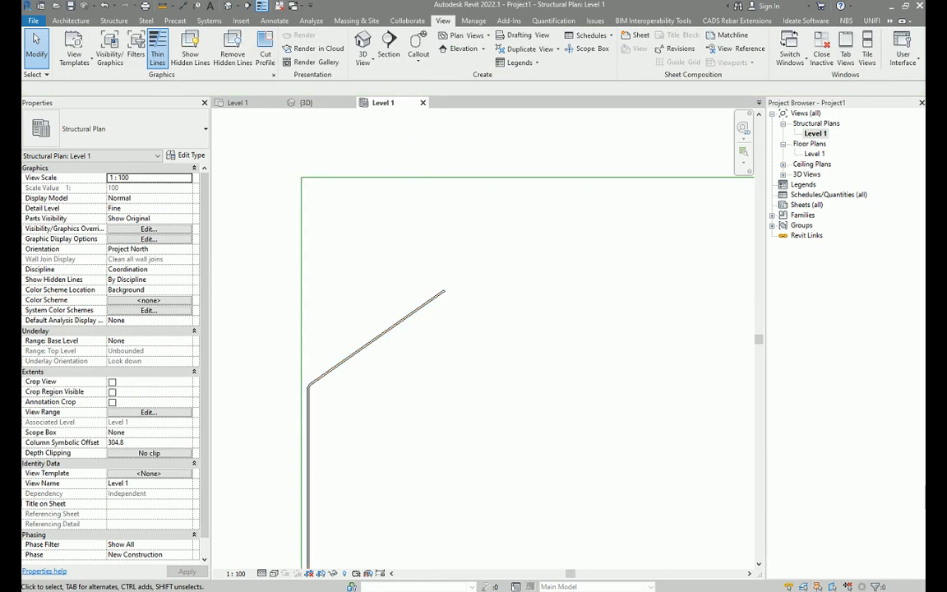
middle_click(564, 293)
middle_click(564, 293)
left_click(294, 315)
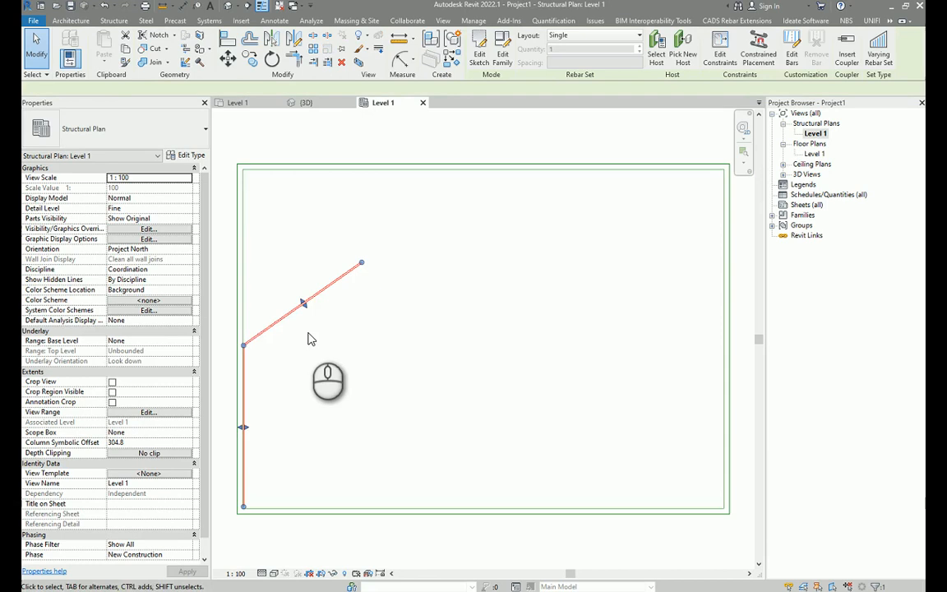
middle_click(307, 333)
middle_click(307, 333)
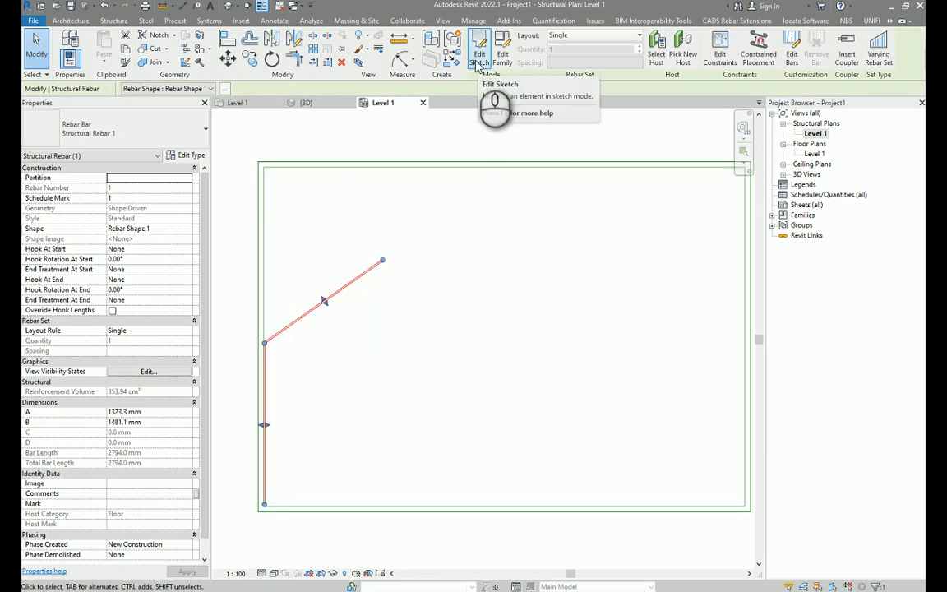
Copy the rebar to a position to the right of the original.
scroll(333, 341, "up", 1)
key("c")
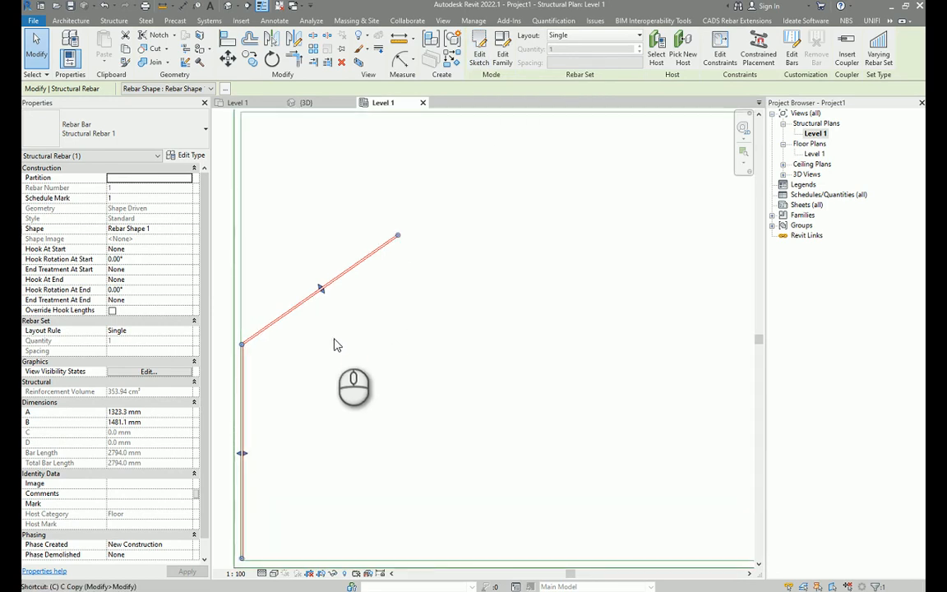
key("o")
left_click(320, 338)
left_click(526, 336)
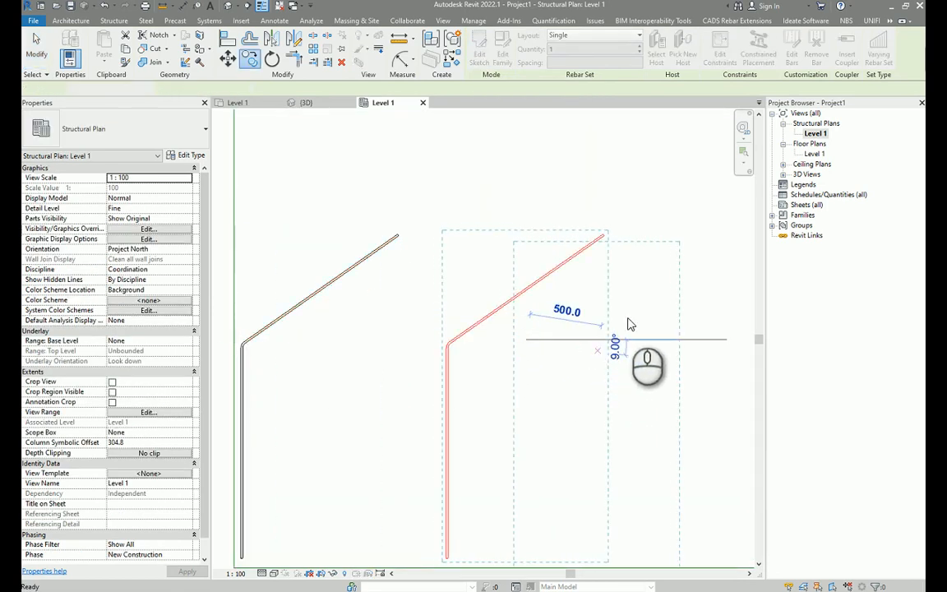
Edit the copied rebar's sketch, lengthening its sloped segment to about 1280 mm, and finish the sketch.
key("Escape")
key("Escape")
middle_click_drag(571, 279, 508, 248)
left_click(505, 240)
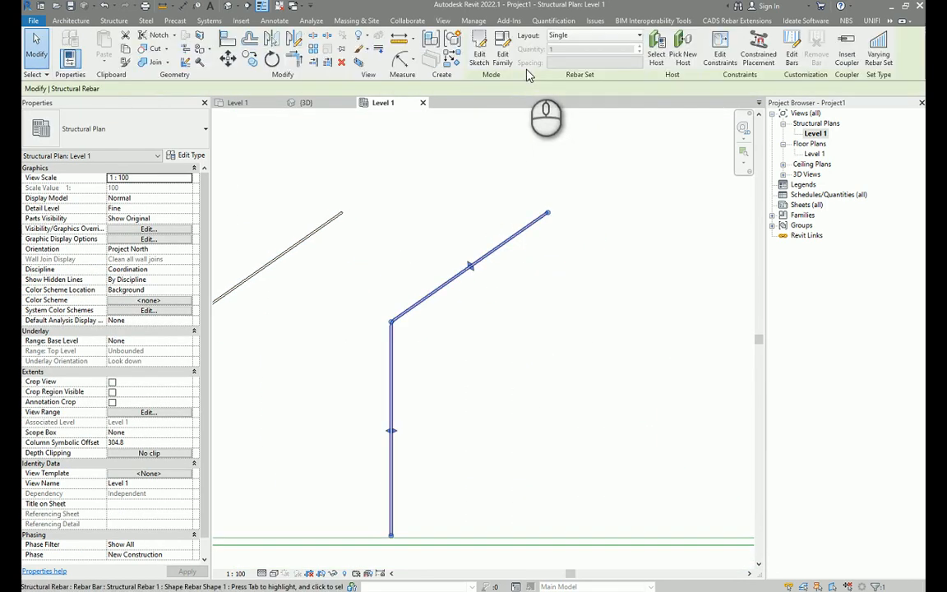
double_click(550, 213)
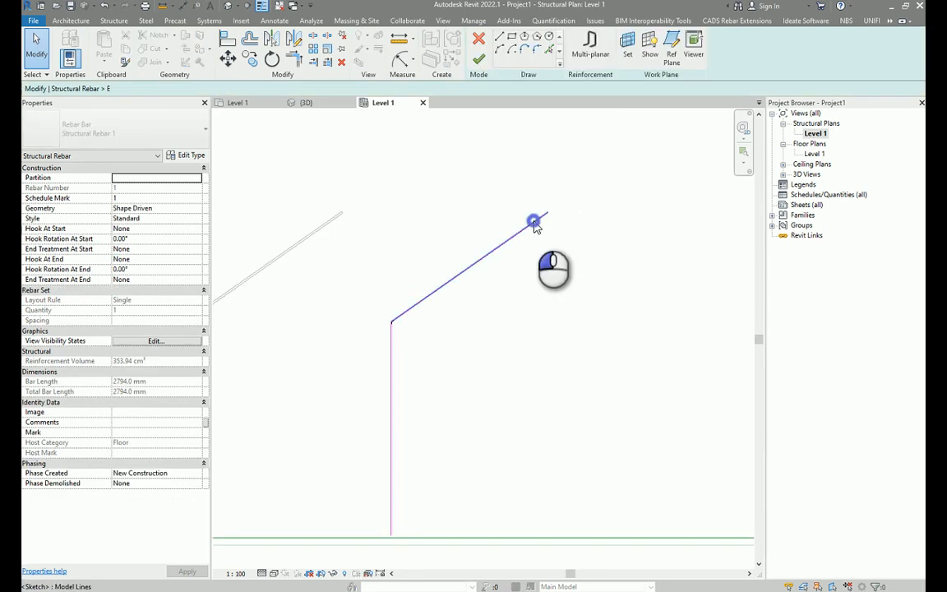
left_click(550, 214)
left_click_drag(549, 214, 491, 167)
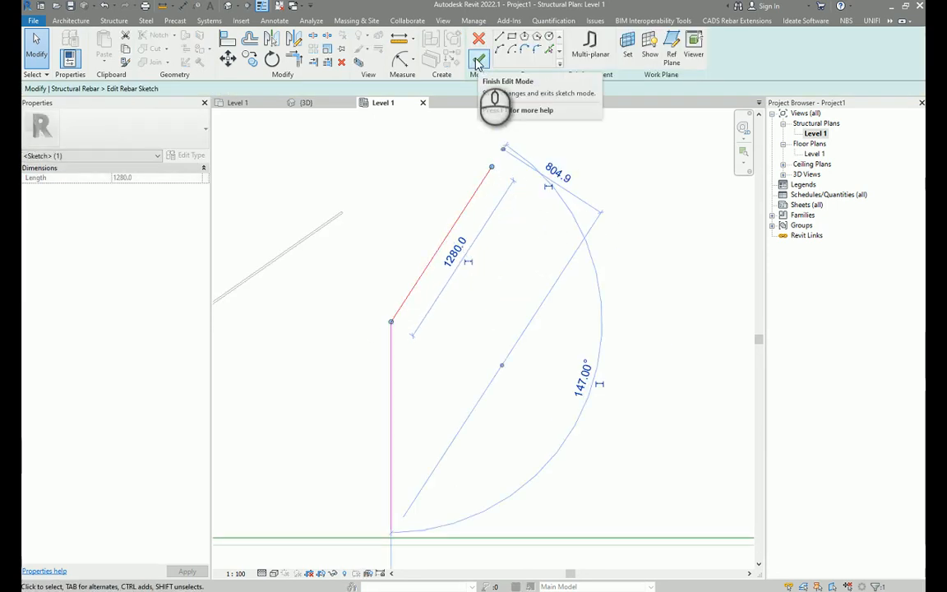
left_click(478, 64)
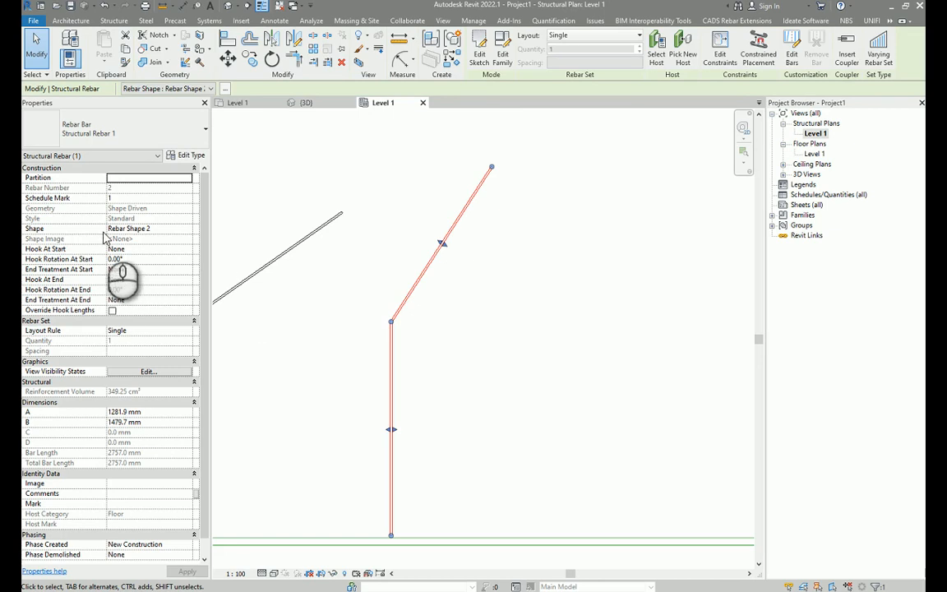
Turn off thin lines and place an angular dimension between the first rebar's vertical and sloped legs.
middle_click_drag(339, 293, 444, 271)
left_click(444, 272)
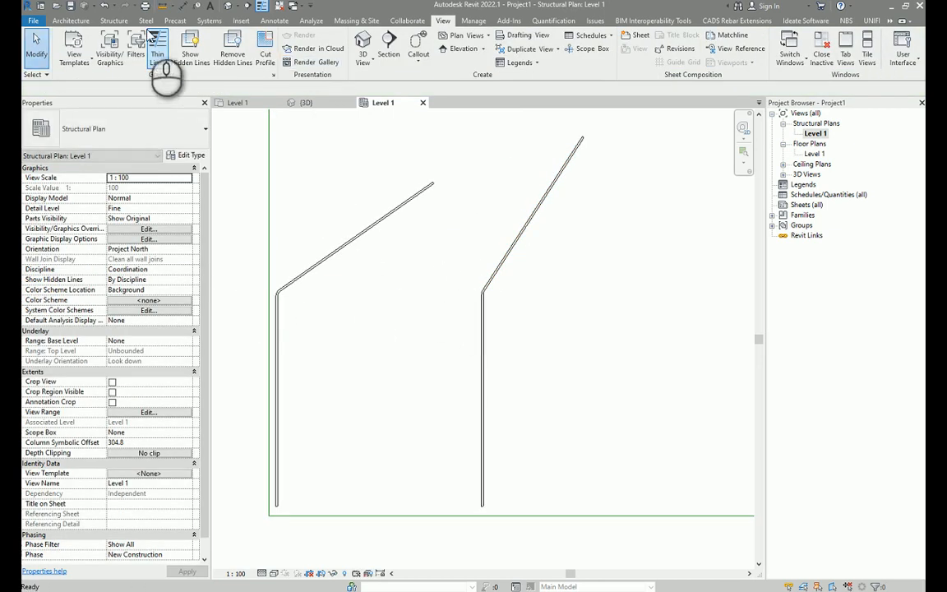
left_click(278, 22)
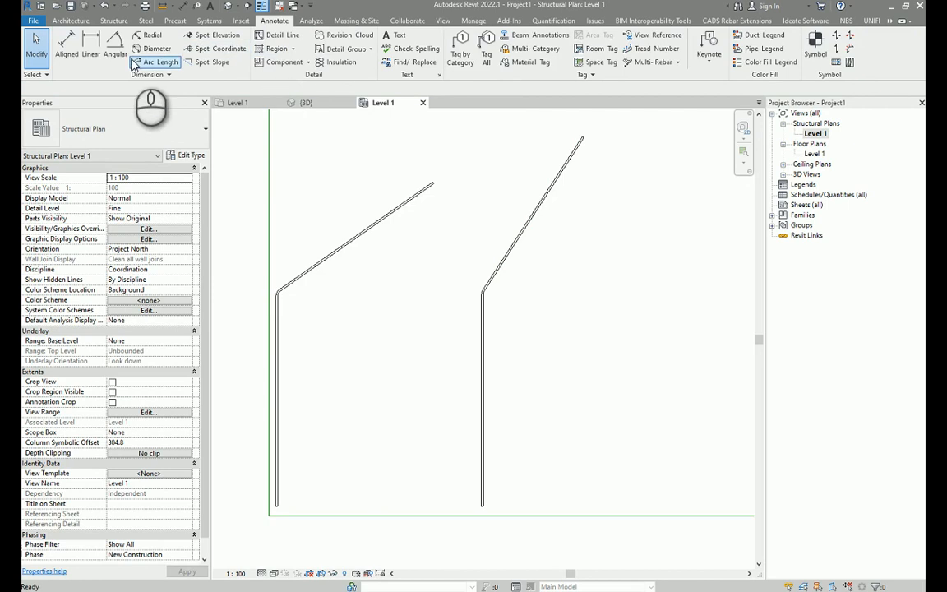
left_click(115, 45)
scroll(251, 304, "up", 3)
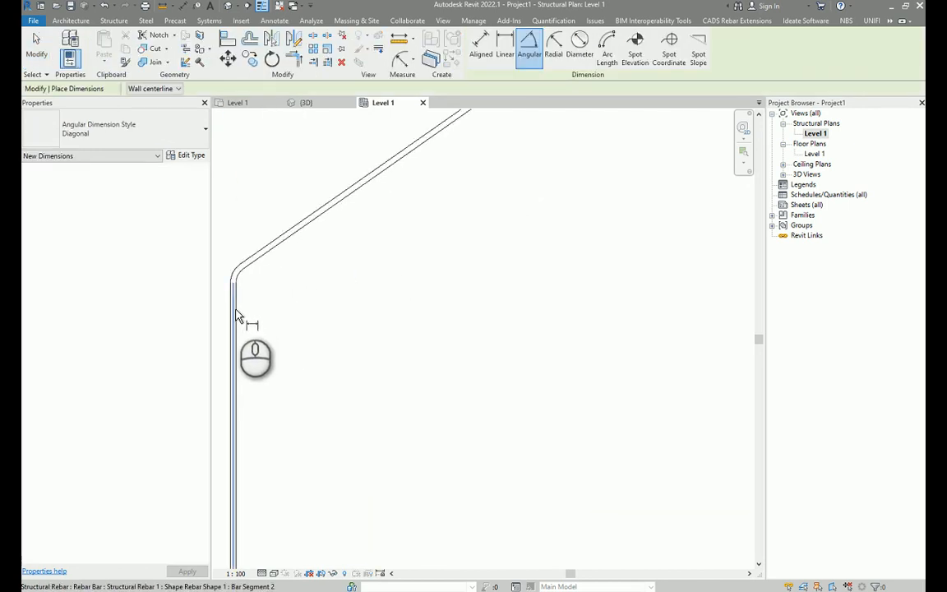
left_click(236, 314)
left_click(288, 237)
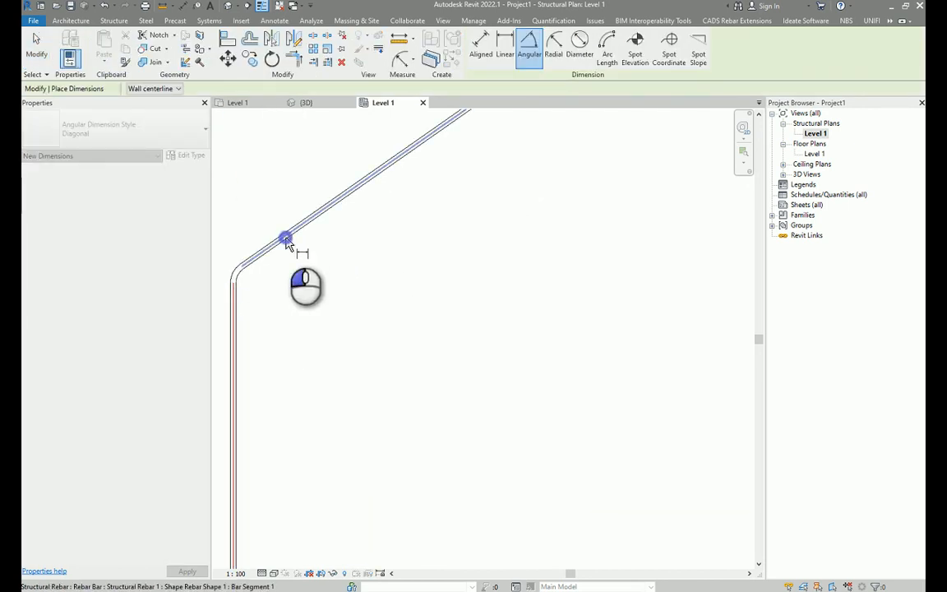
scroll(411, 362, "down", 4)
left_click(469, 389)
Place an angular dimension between the copied rebar's vertical and sloped legs.
scroll(580, 303, "up", 4)
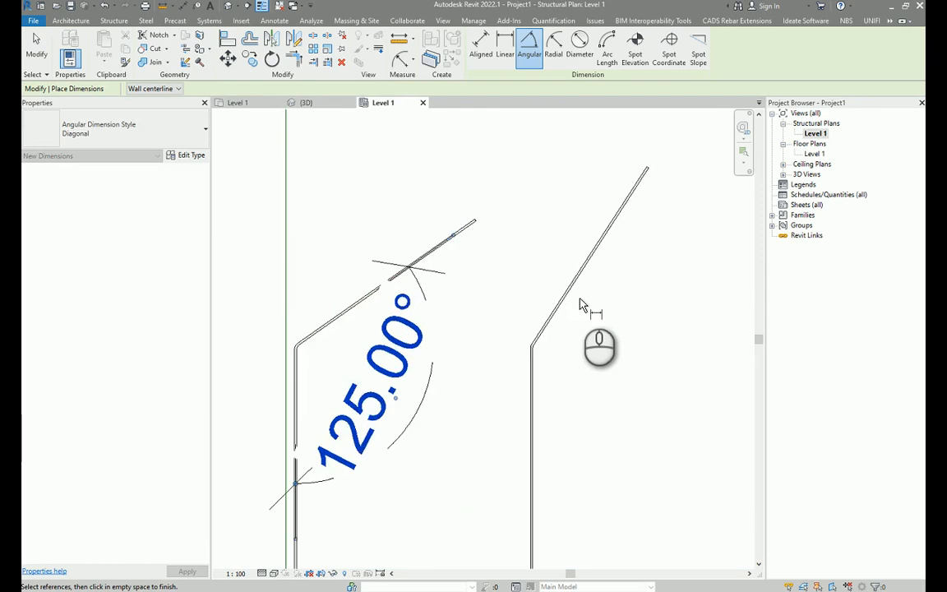
left_click(568, 290)
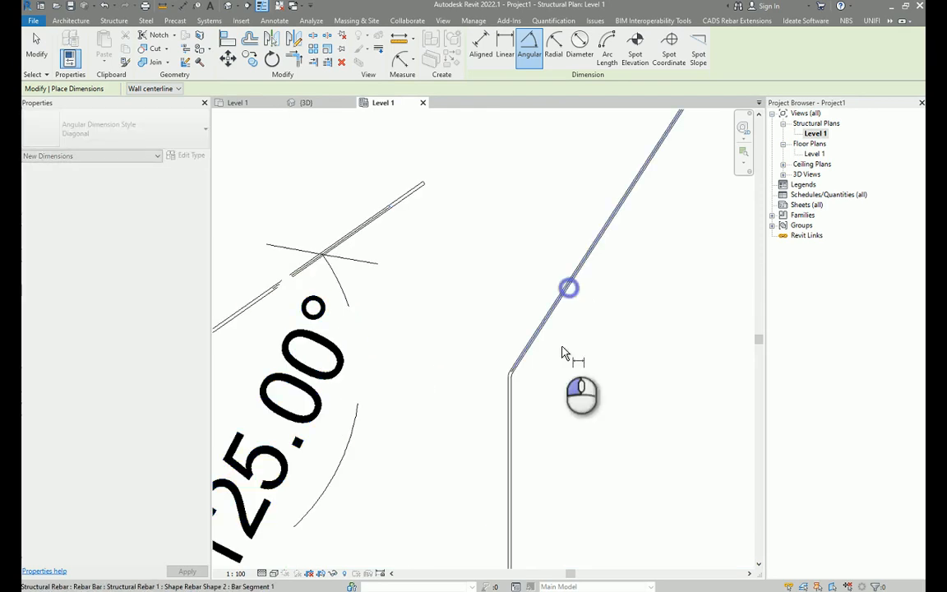
left_click(511, 406)
left_click(679, 417)
scroll(662, 397, "down", 5)
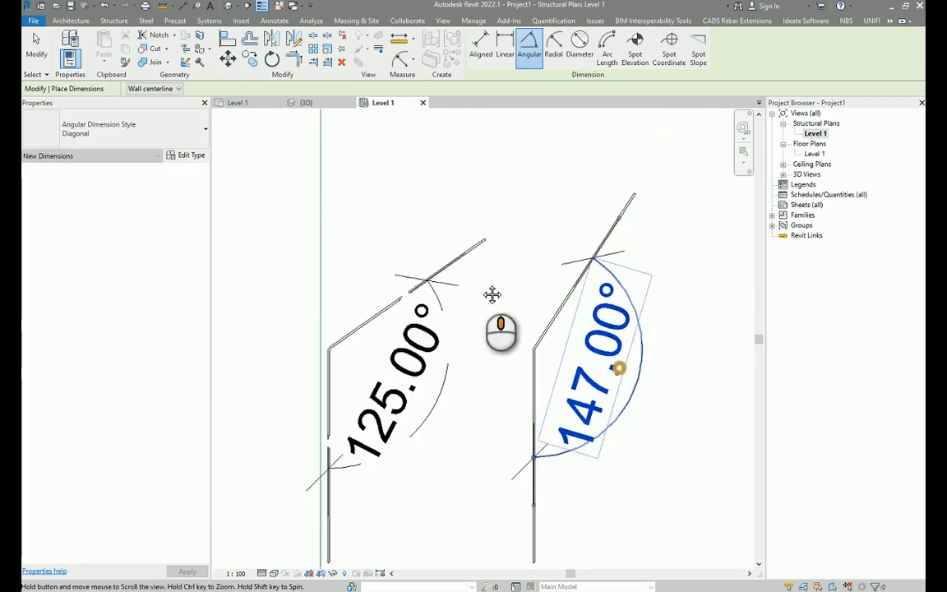
key("Escape")
key("Escape")
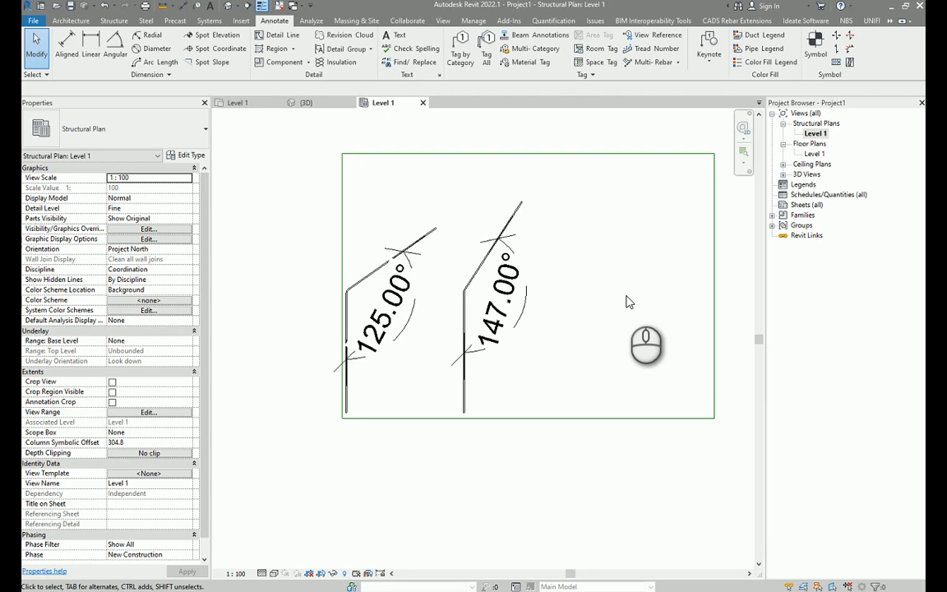
Compare both rebars' properties, then open the rebar shape family 15 from the project browser for editing.
left_click(469, 285)
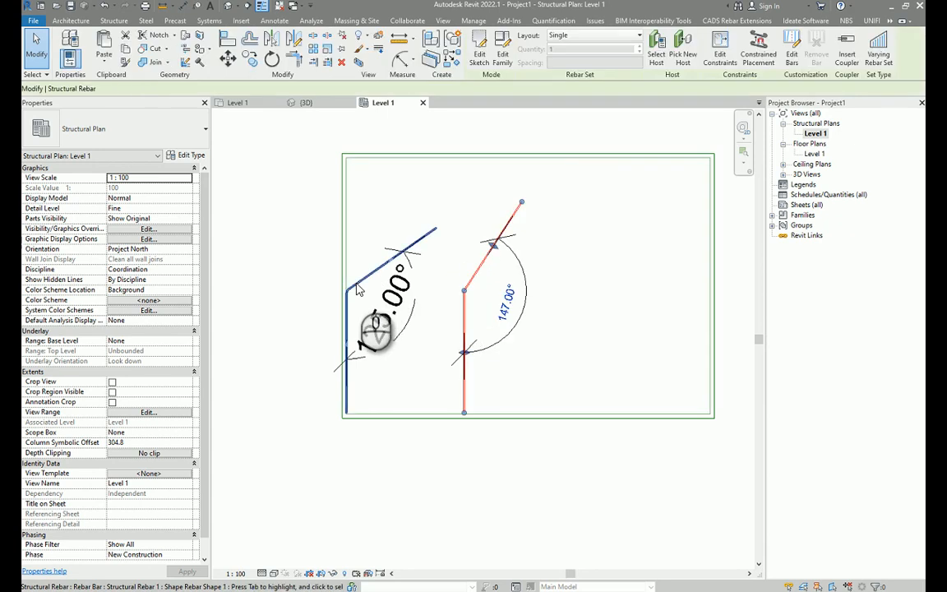
left_click(356, 285)
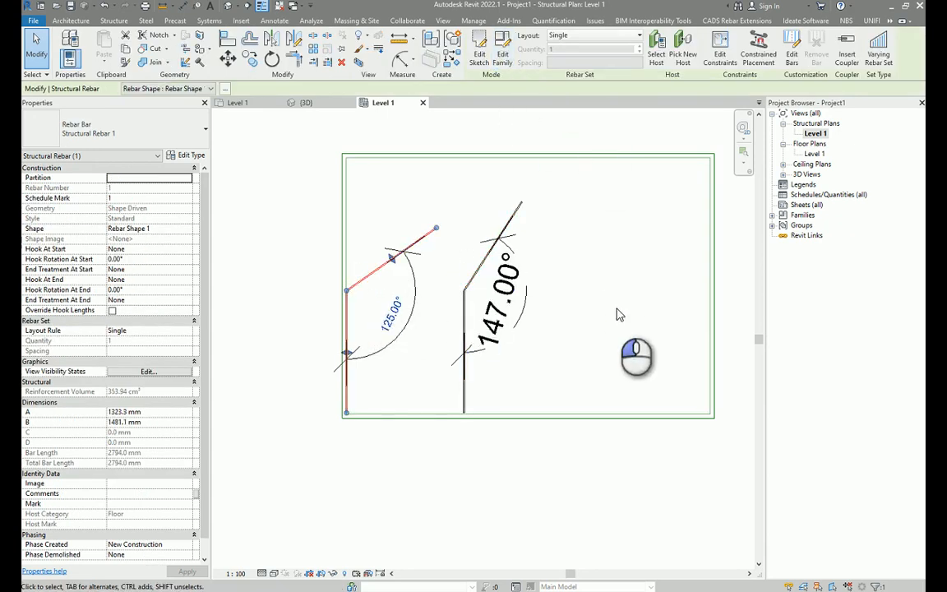
left_click(740, 285)
scroll(724, 279, "up", 2)
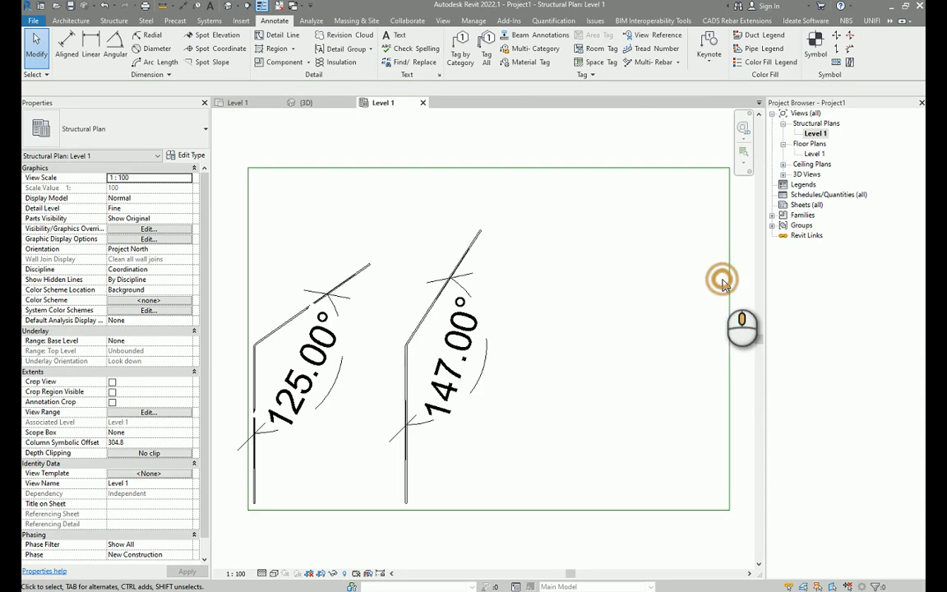
left_click(772, 215)
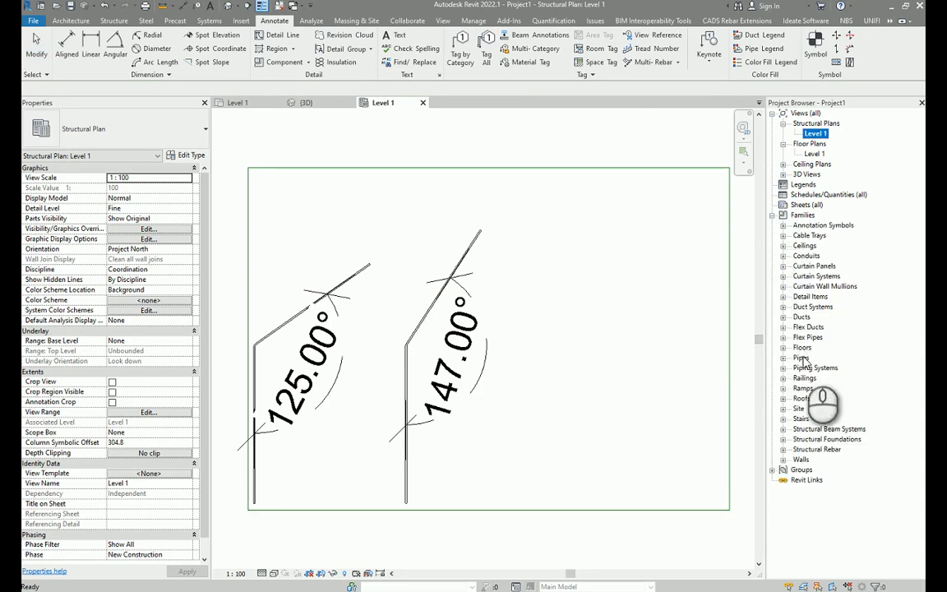
left_click(805, 265)
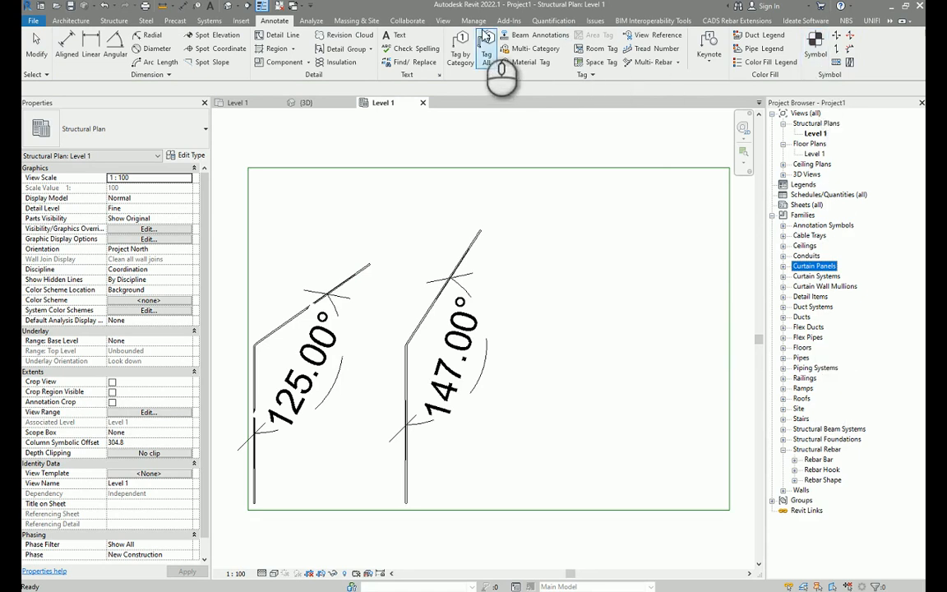
left_click(442, 21)
left_click(905, 62)
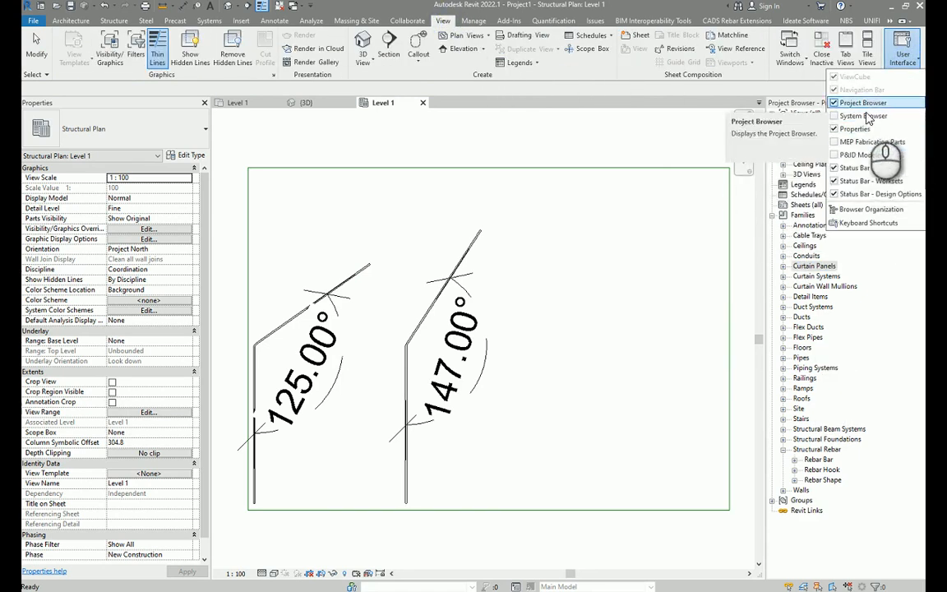
left_click(804, 350)
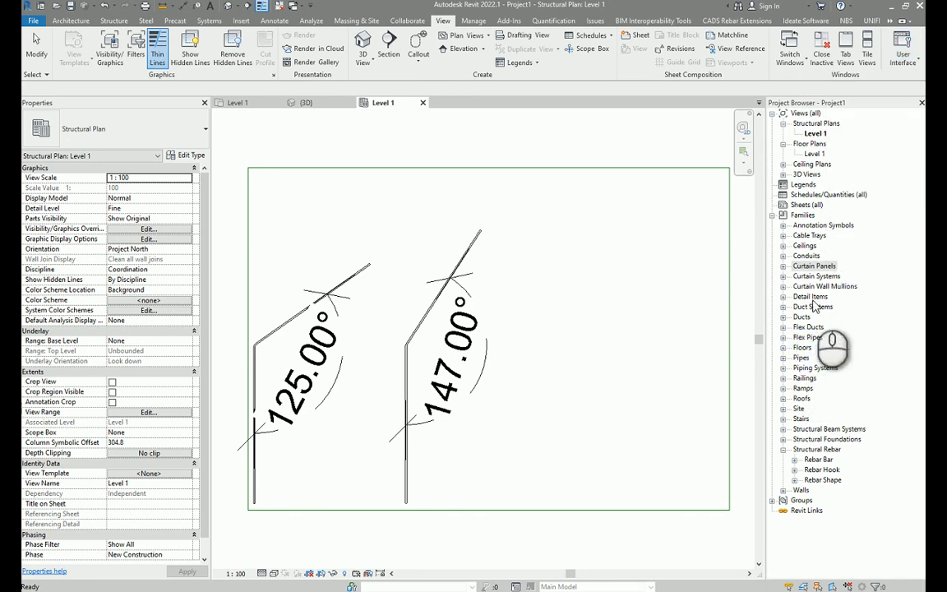
left_click(794, 483)
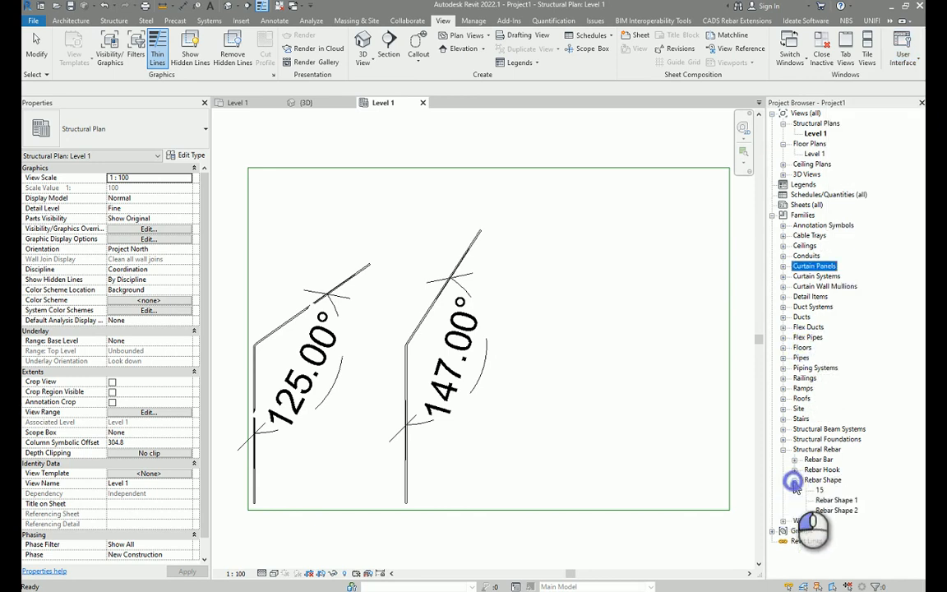
left_click(820, 491)
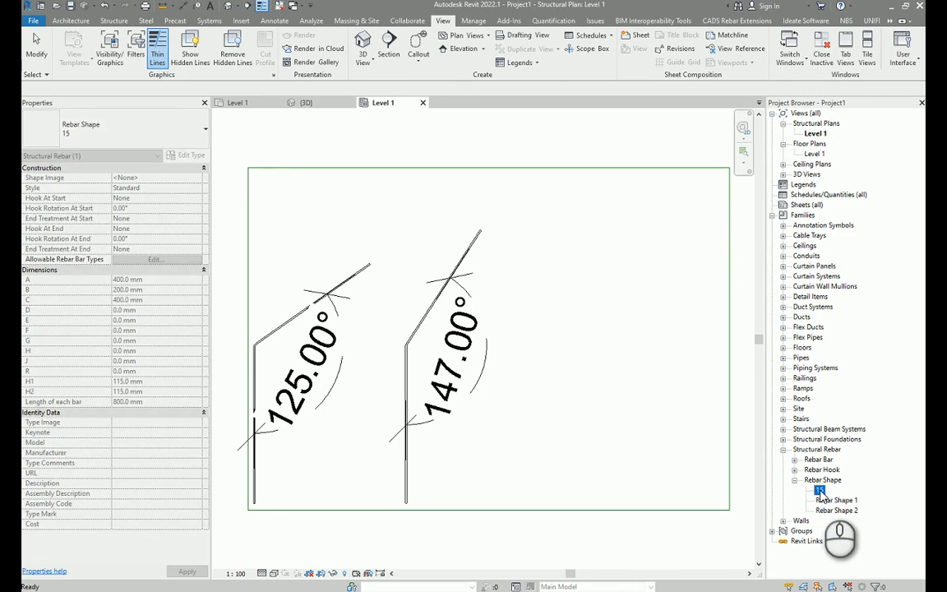
right_click(820, 491)
left_click(846, 333)
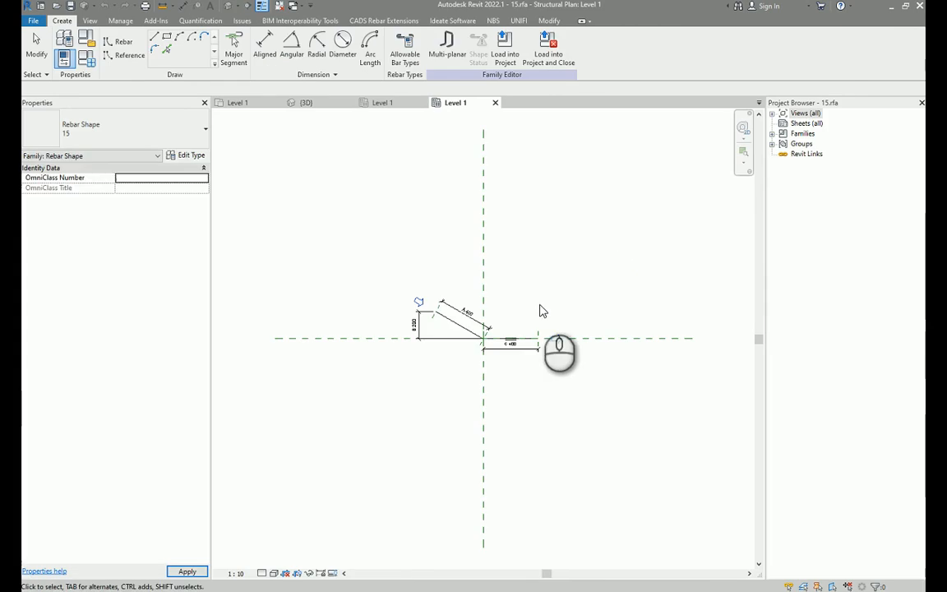
Add an aligned dimension measuring the horizontal projection of the shape's sloped segment.
scroll(527, 345, "up", 2)
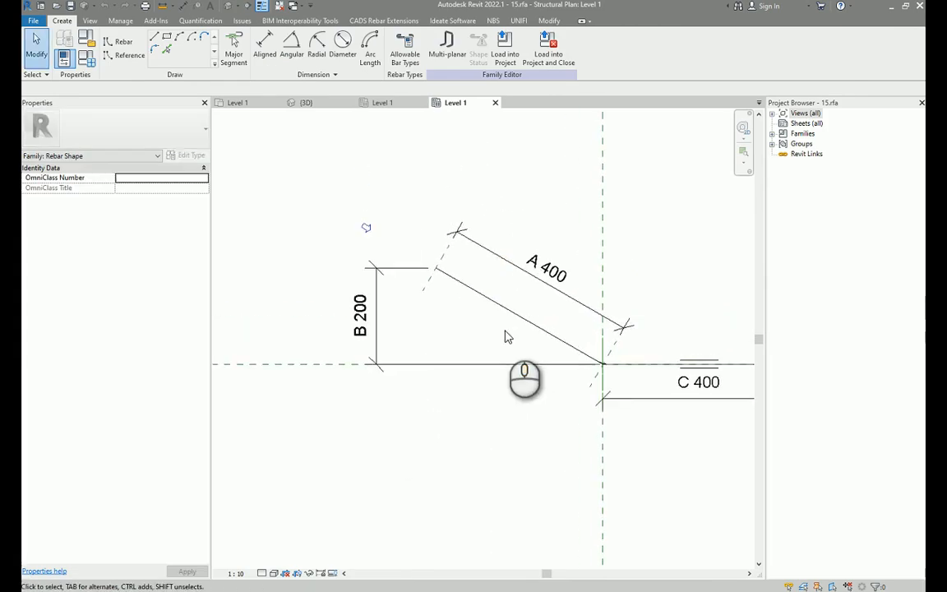
scroll(481, 333, "down", 2)
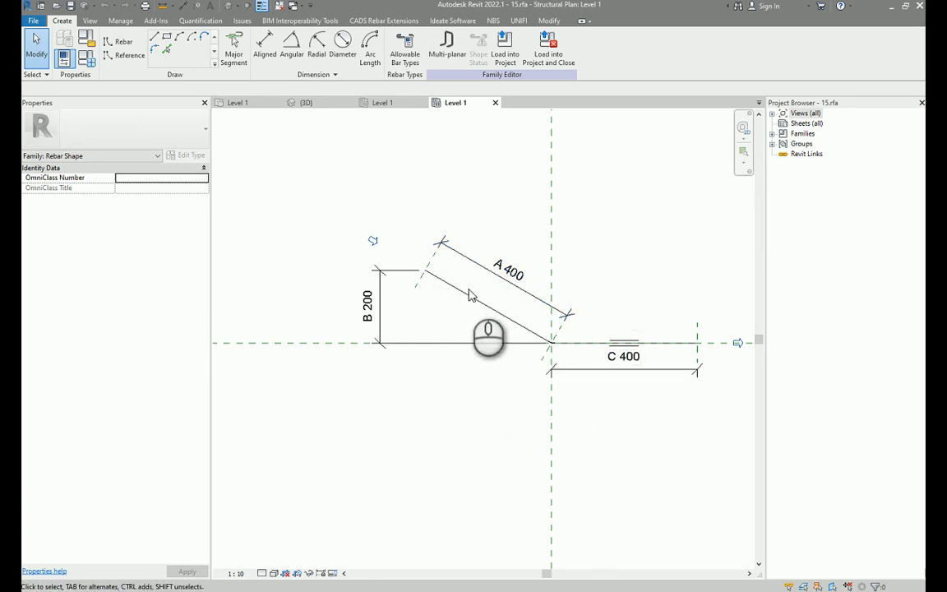
scroll(465, 300, "up", 3)
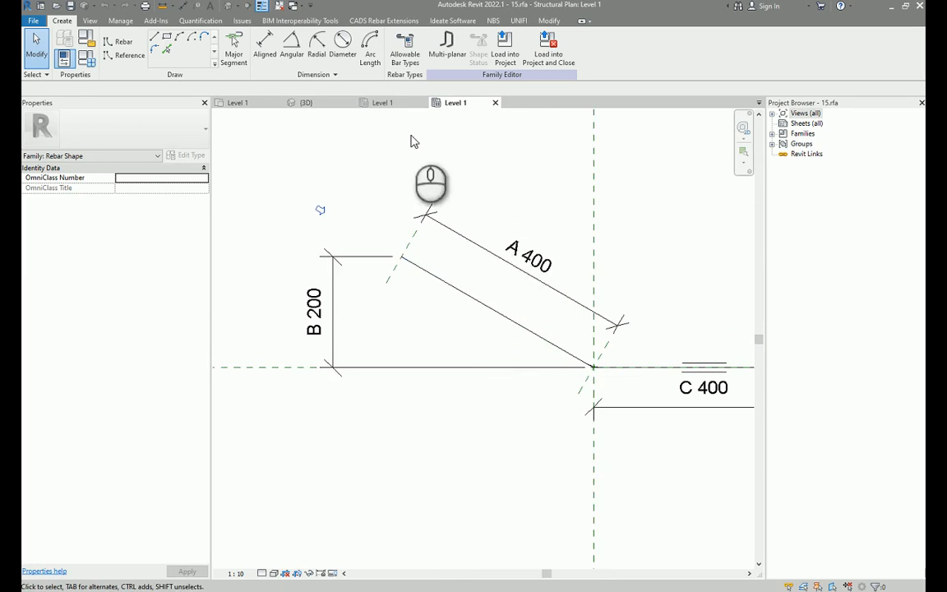
left_click(264, 66)
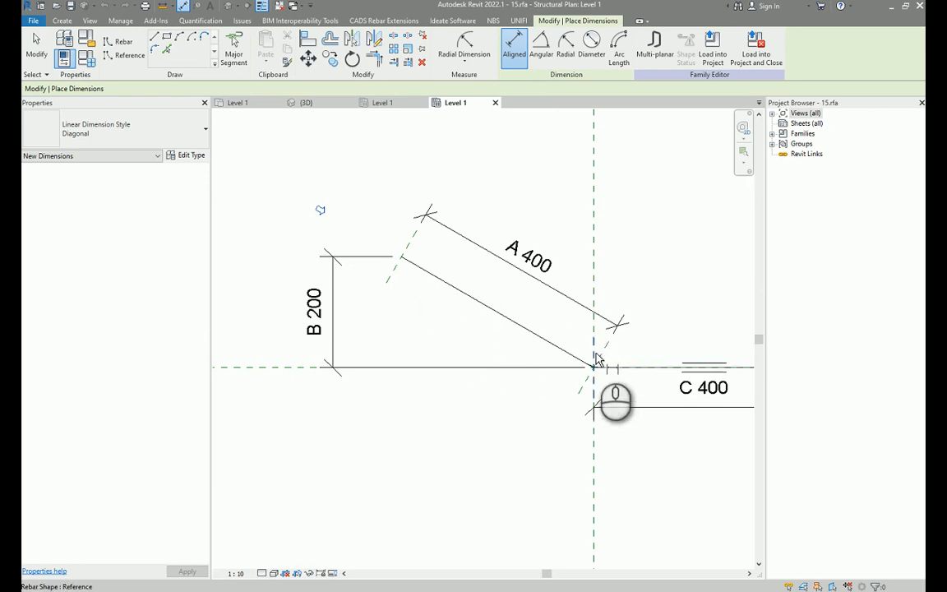
scroll(598, 255, "down", 2)
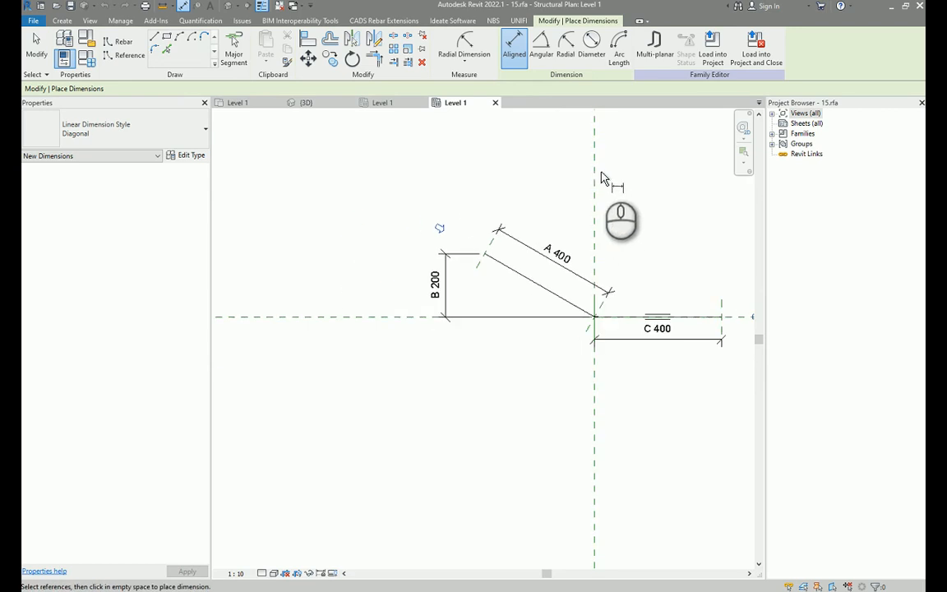
middle_click_drag(597, 170, 577, 281)
scroll(577, 283, "down", 3)
scroll(577, 243, "down", 4)
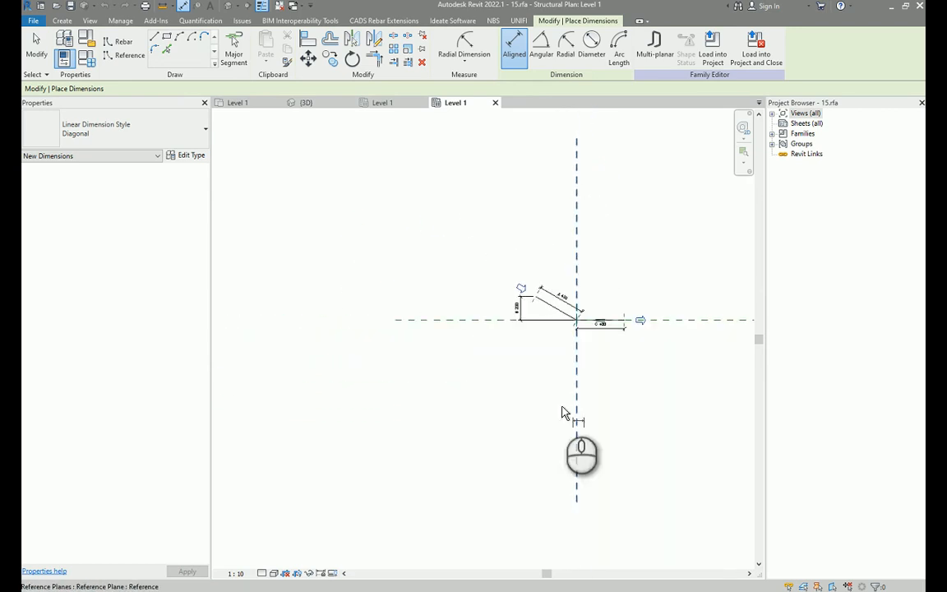
scroll(571, 307, "up", 6)
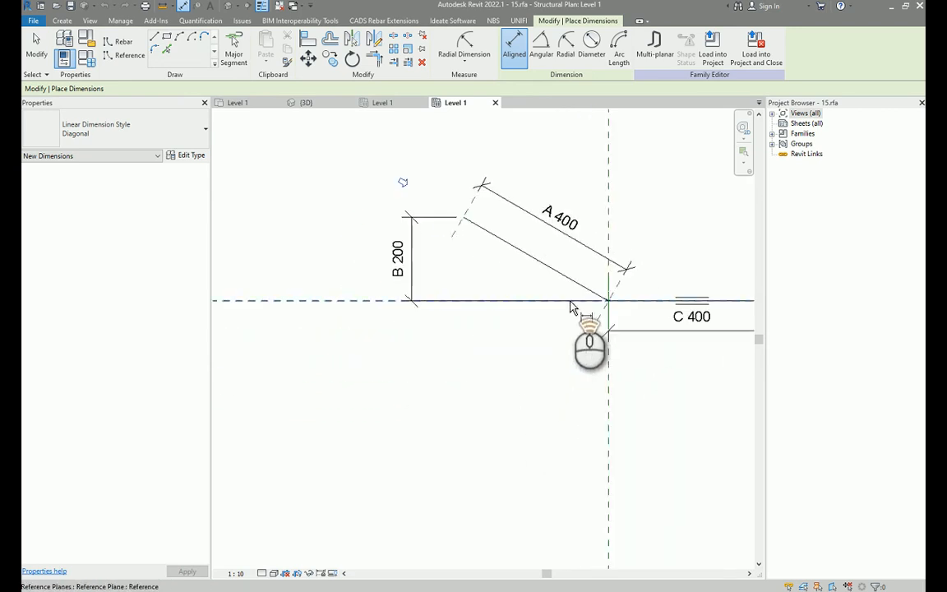
scroll(605, 347, "down", 3)
left_click(603, 338)
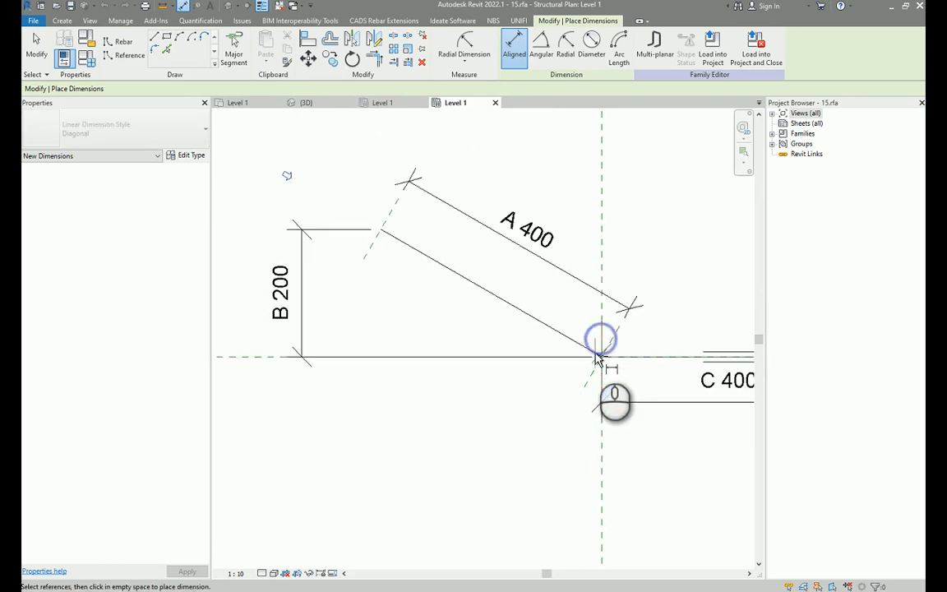
scroll(381, 238, "up", 2)
left_click(381, 237)
middle_click_drag(412, 152, 416, 267)
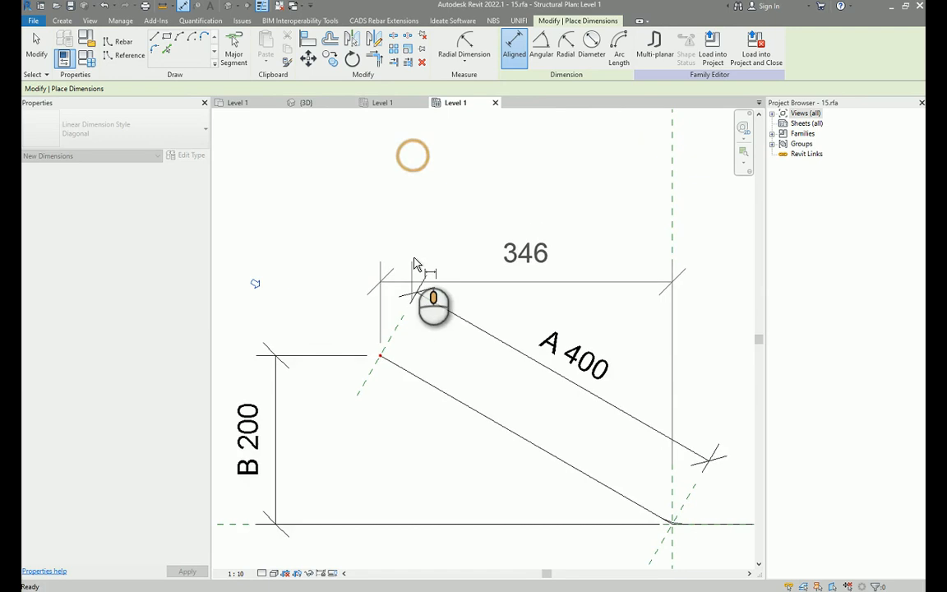
left_click(417, 217)
Assign the label D to the new horizontal dimension and position it above the shape.
scroll(518, 269, "down", 2)
left_click(541, 238)
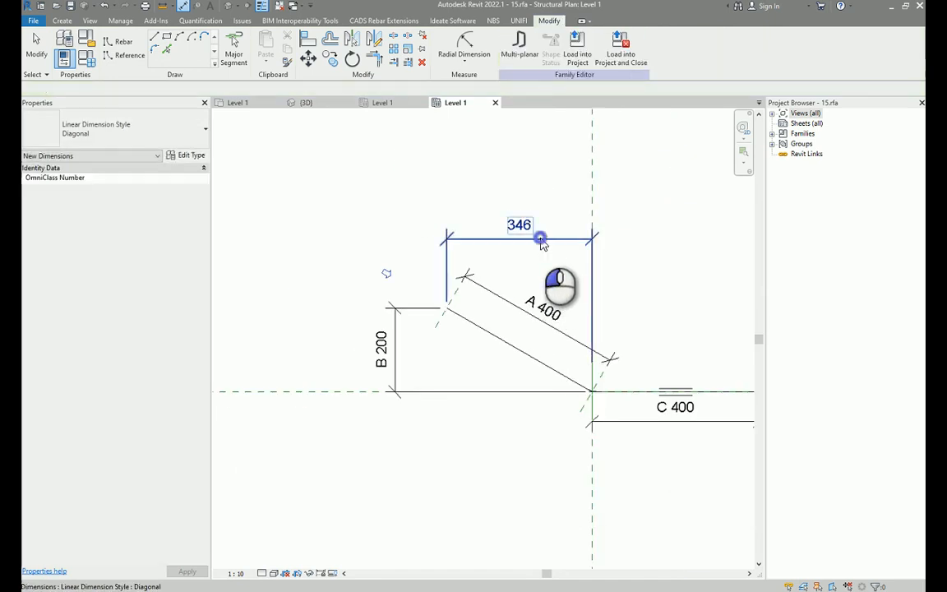
middle_click_drag(543, 246, 465, 232)
left_click(558, 54)
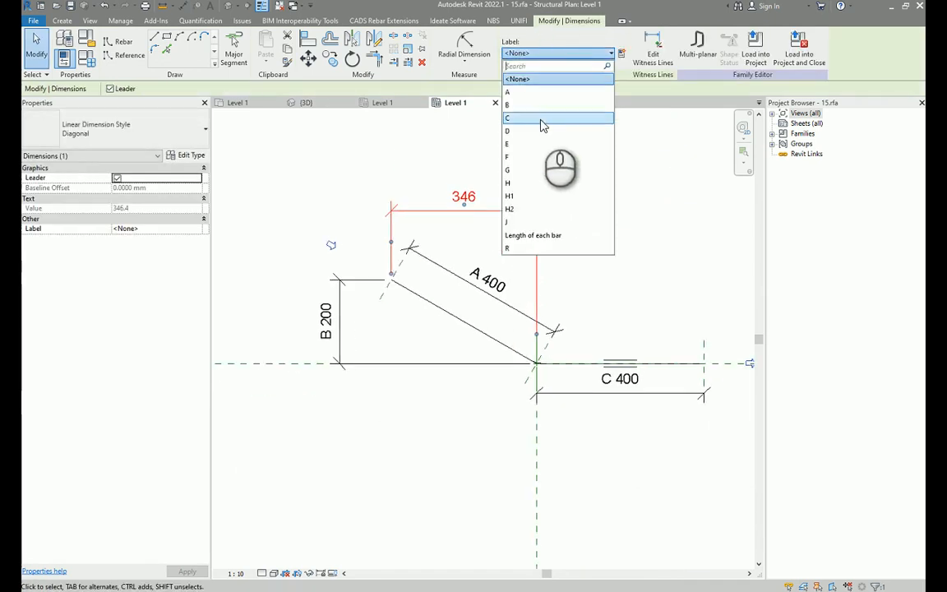
left_click(539, 132)
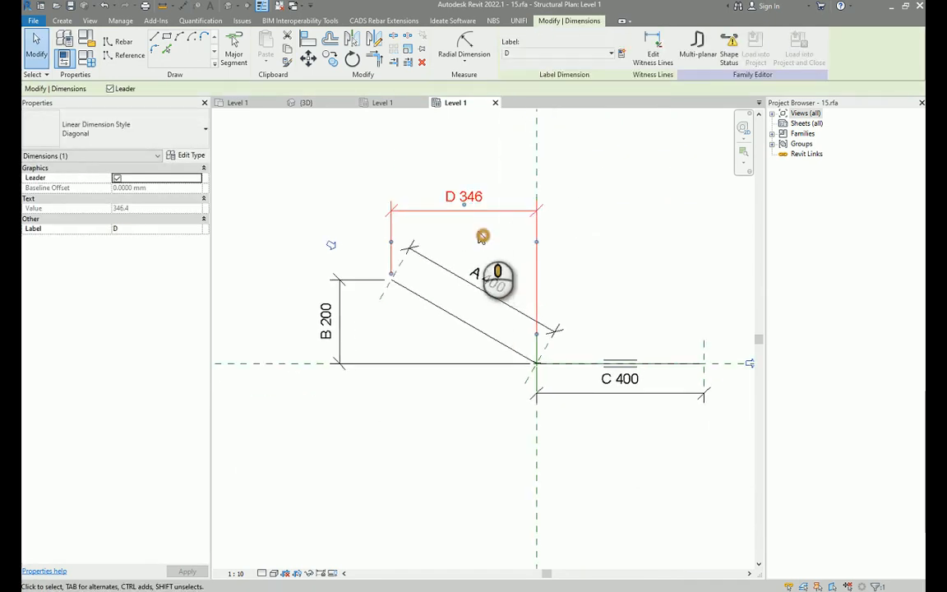
middle_click_drag(492, 268, 472, 261)
left_click(590, 239)
middle_click_drag(623, 240, 592, 243)
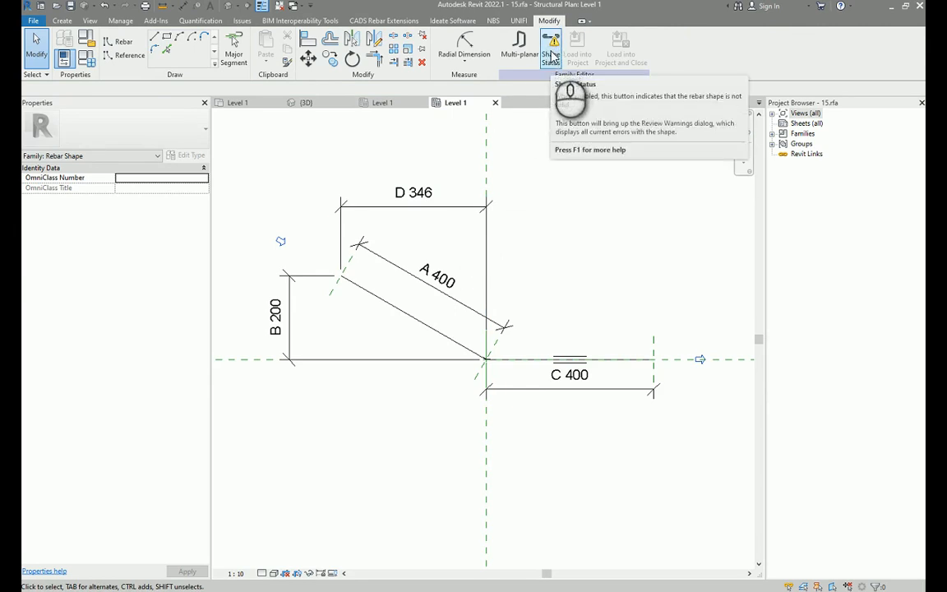
Review the rebar shape's status warnings and close the warnings dialog.
left_click(551, 57)
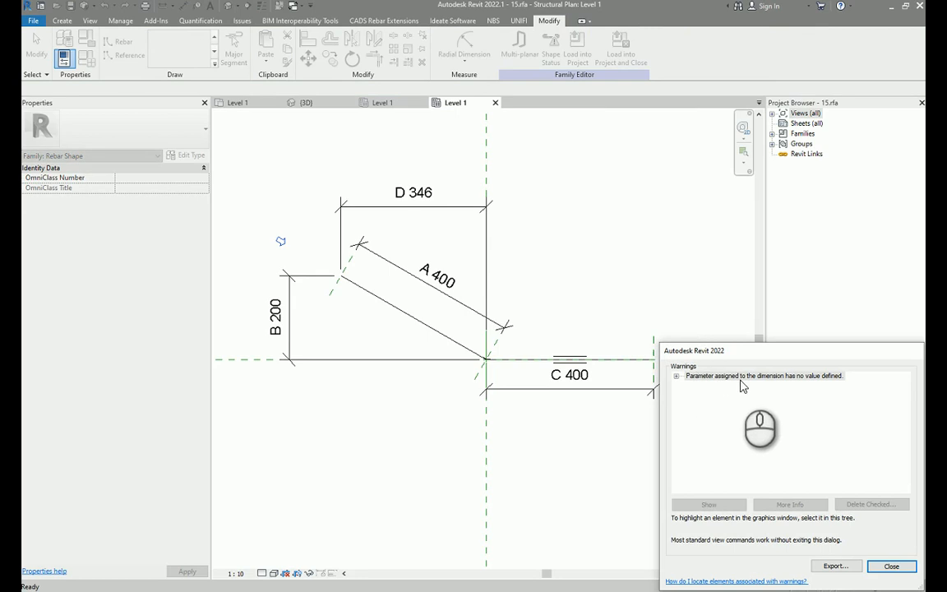
left_click(677, 377)
left_click(887, 566)
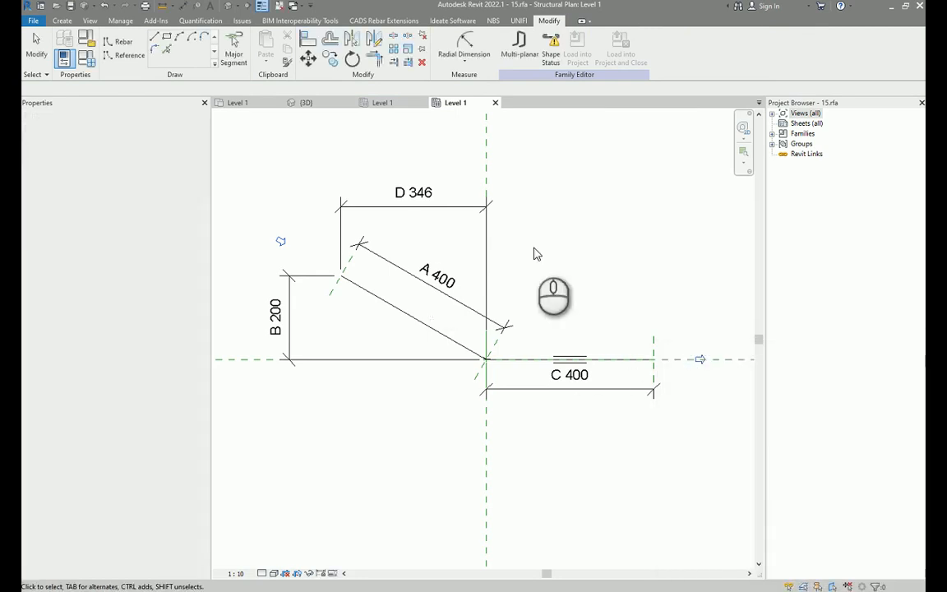
Set the default value of rebar shape parameter D to 346 in the rebar shape parameters.
left_click(584, 242)
left_click(88, 58)
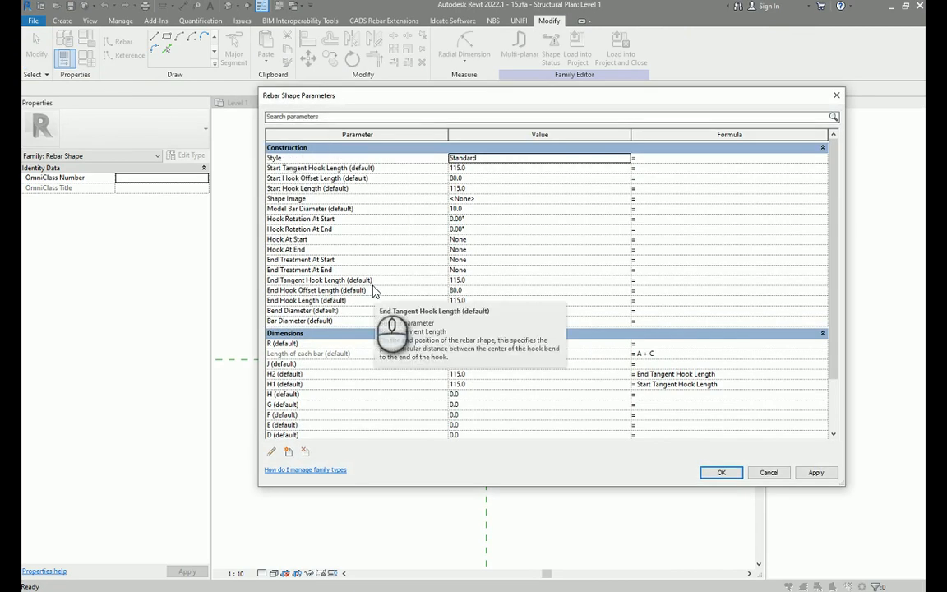
scroll(418, 317, "down", 5)
left_click(319, 381)
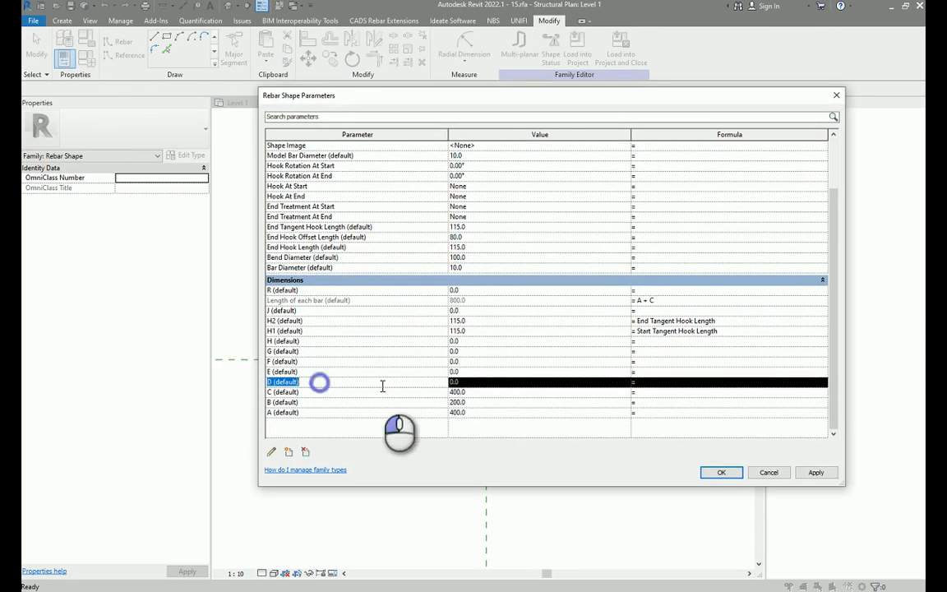
left_click(469, 382)
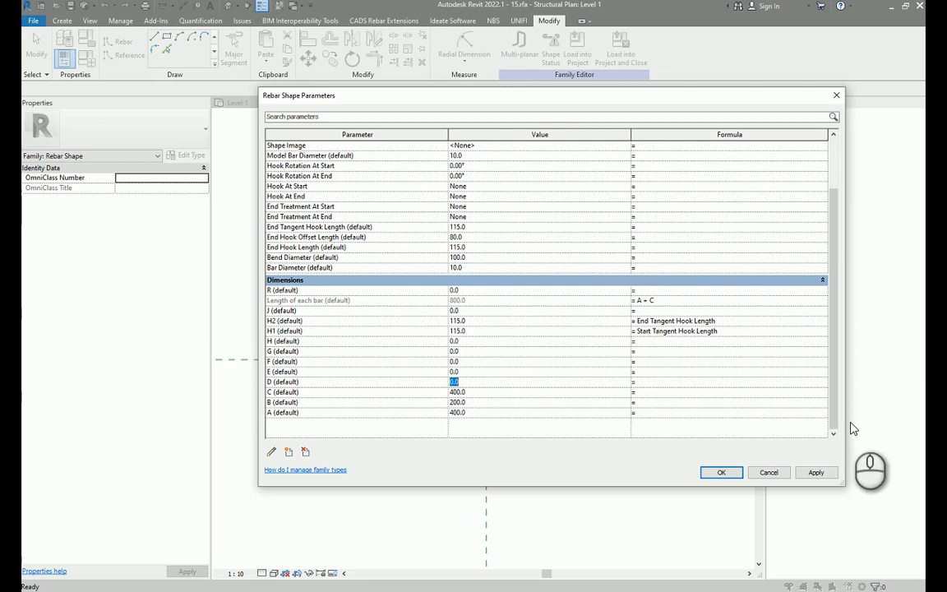
left_click_drag(848, 417, 695, 417)
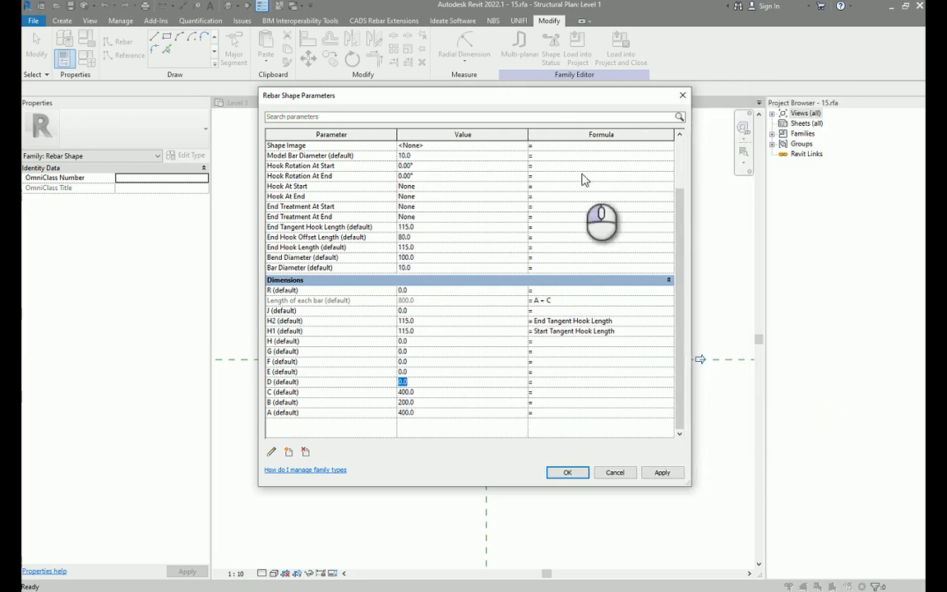
left_click_drag(411, 92, 614, 74)
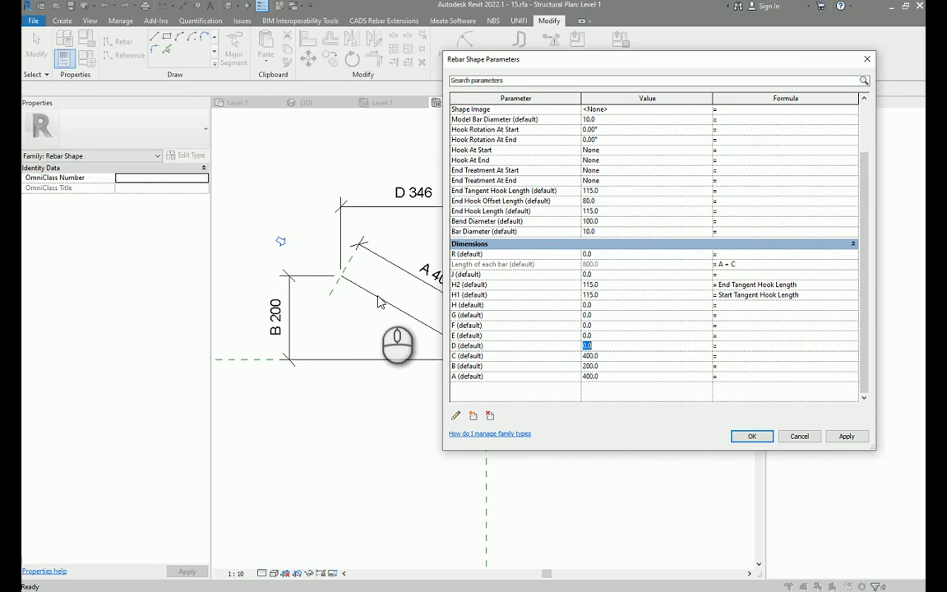
double_click(606, 346)
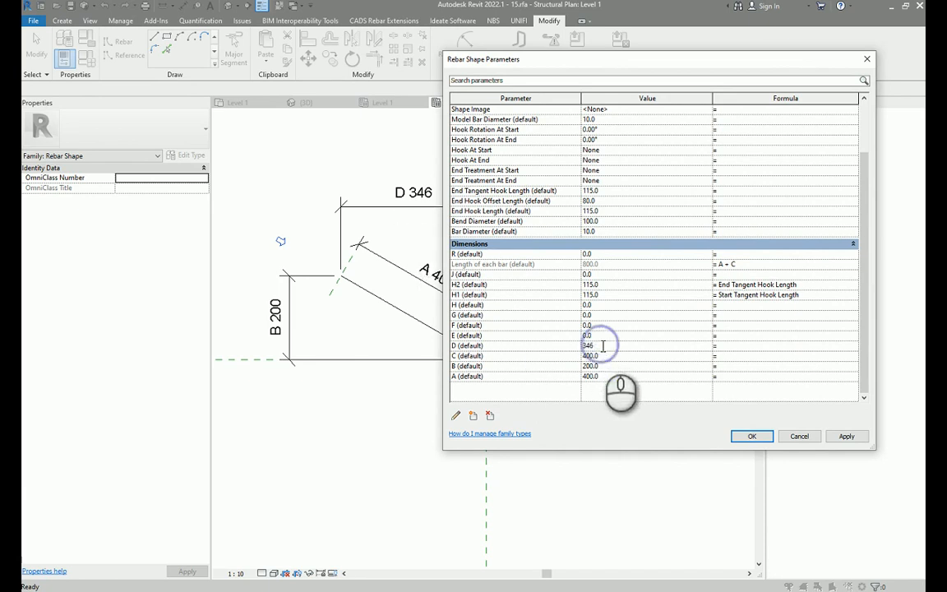
left_click(753, 436)
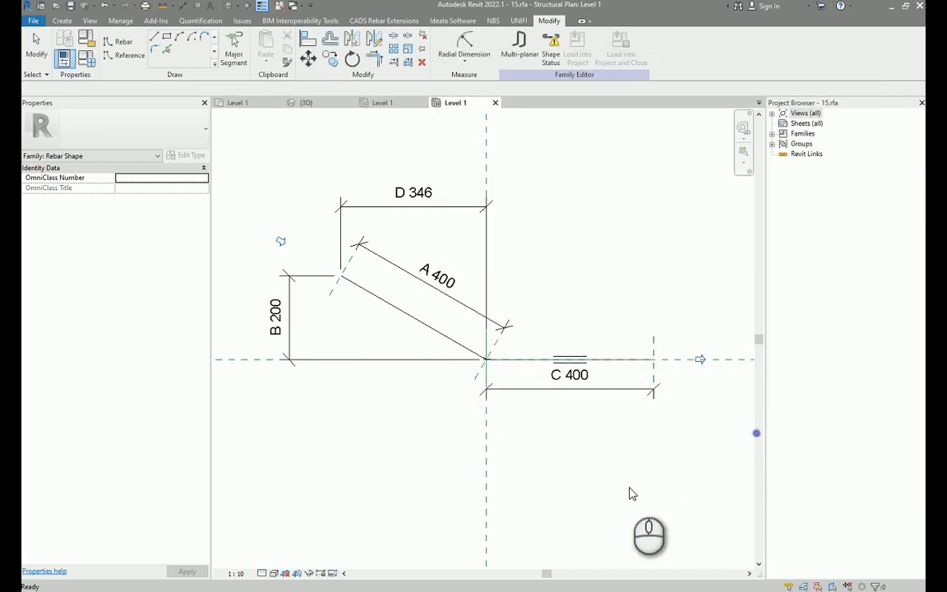
Reopen the rebar shape parameters to check the D default value.
left_click(577, 181)
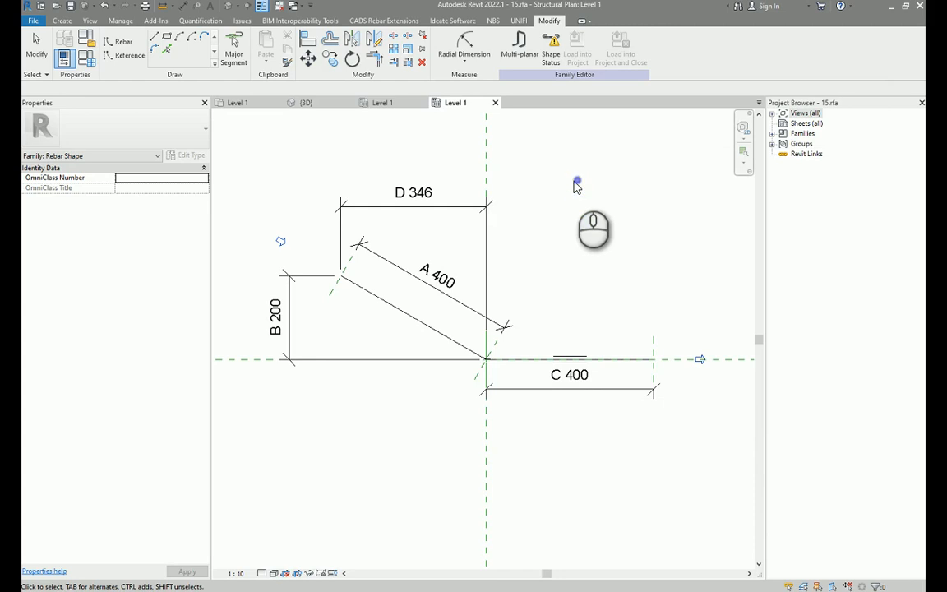
left_click(85, 56)
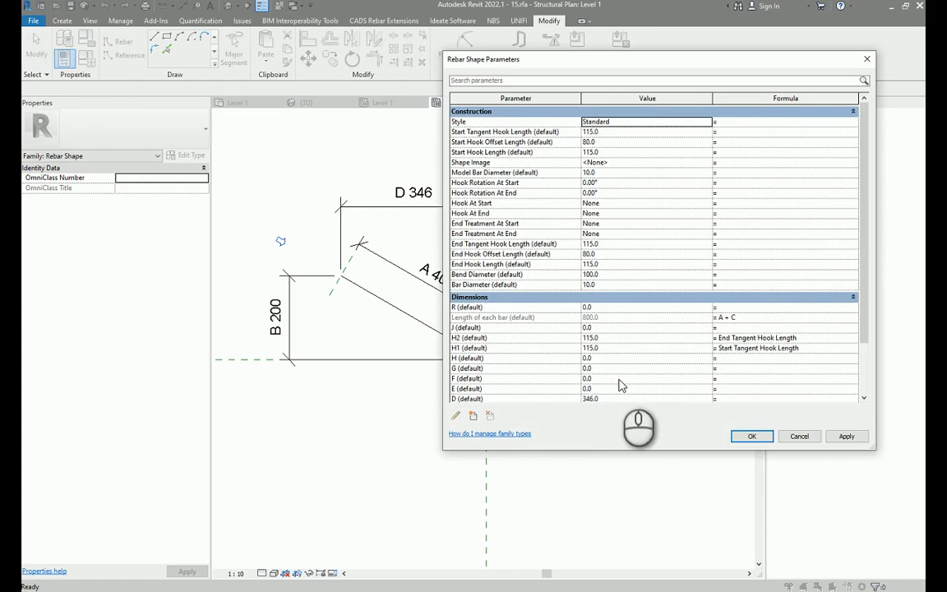
scroll(621, 387, "down", 2)
left_click(611, 349)
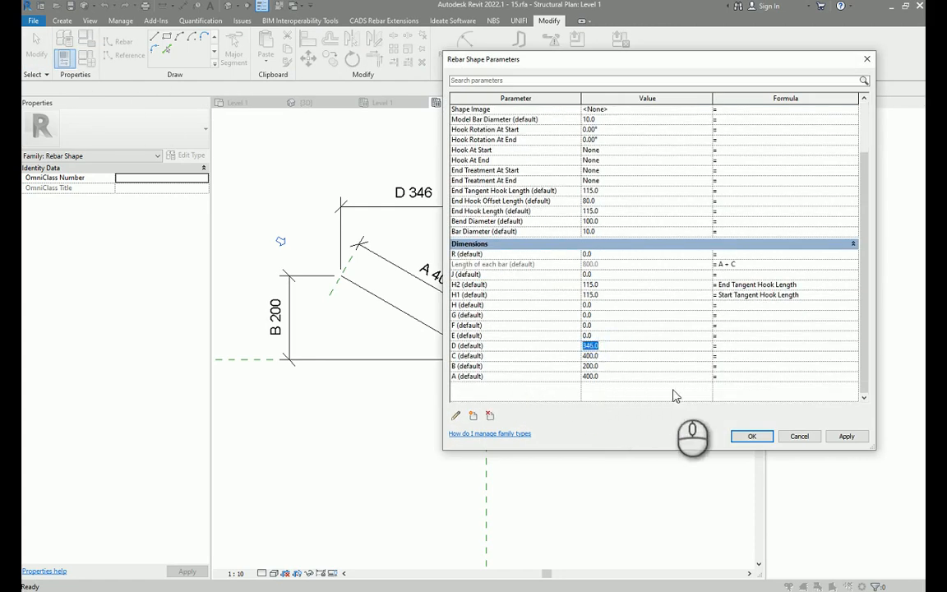
left_click(740, 436)
Load the rebar shape family into the project, overwriting the existing version.
scroll(615, 258, "down", 2)
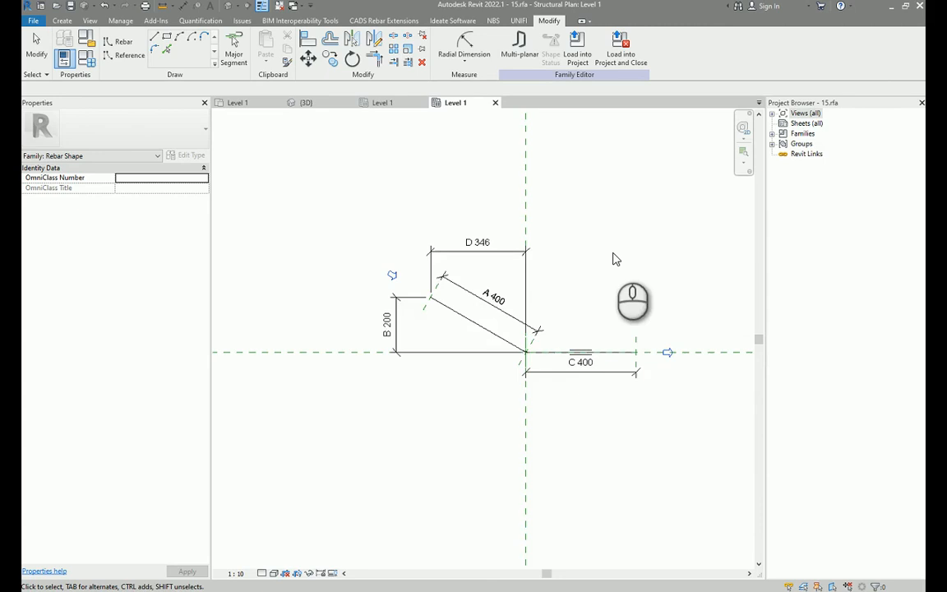
scroll(542, 271, "down", 2)
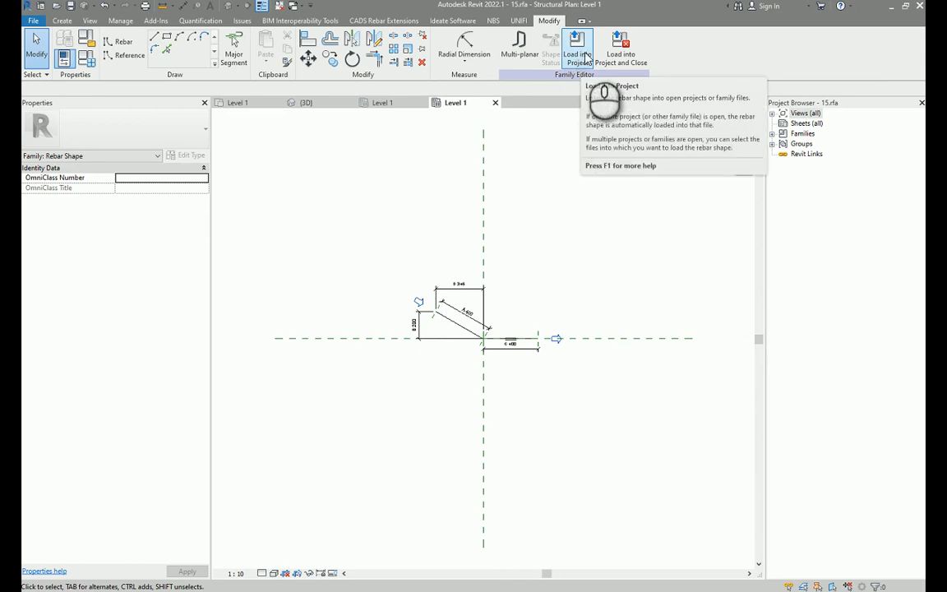
left_click(585, 60)
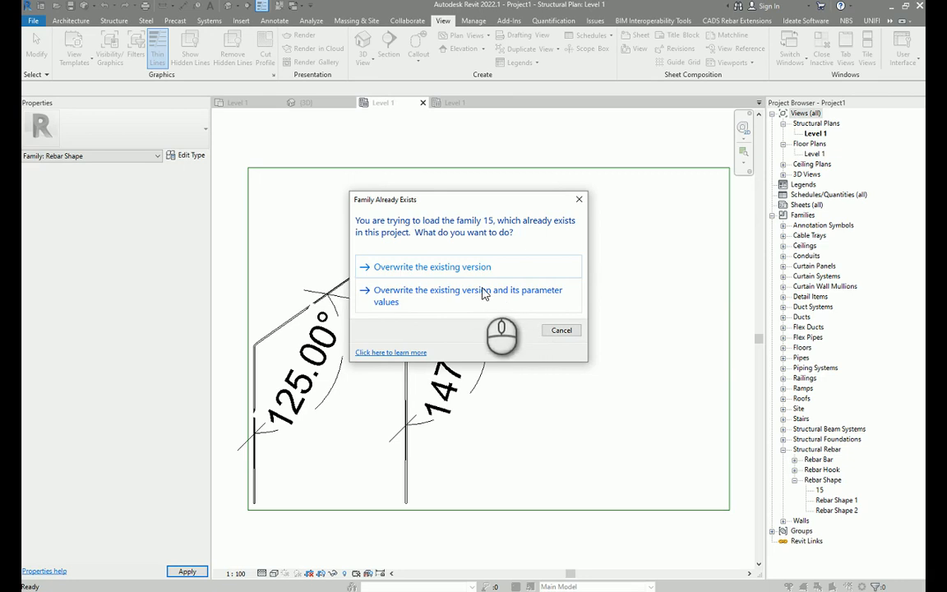
left_click(462, 268)
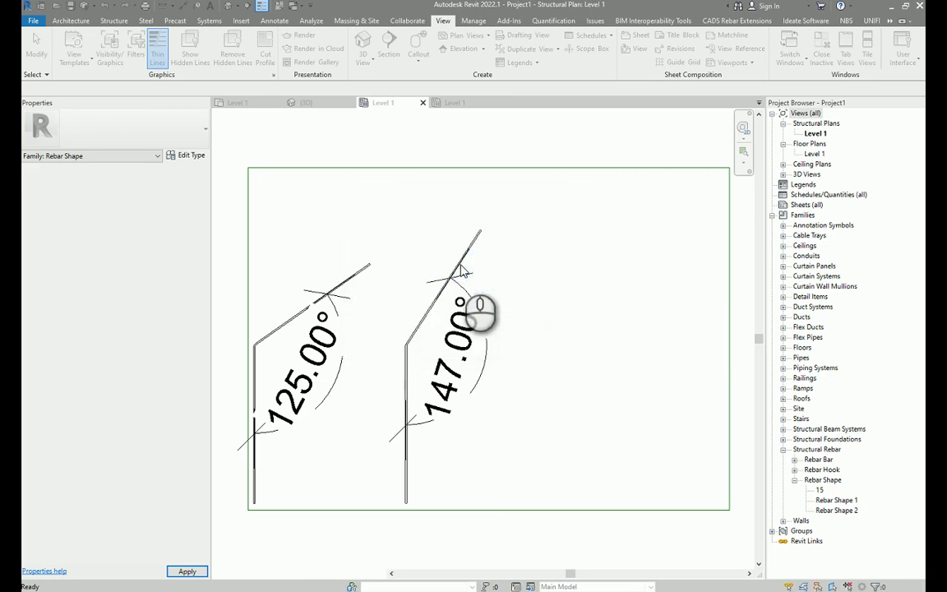
Select rebar shape 15 in the project browser to inspect its dimension properties.
scroll(532, 321, "down", 2)
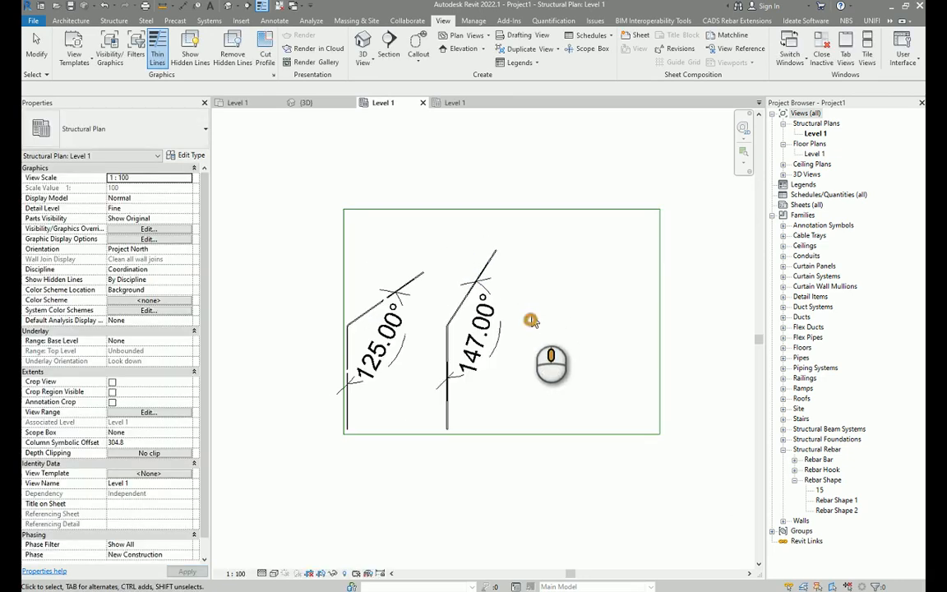
left_click(819, 490)
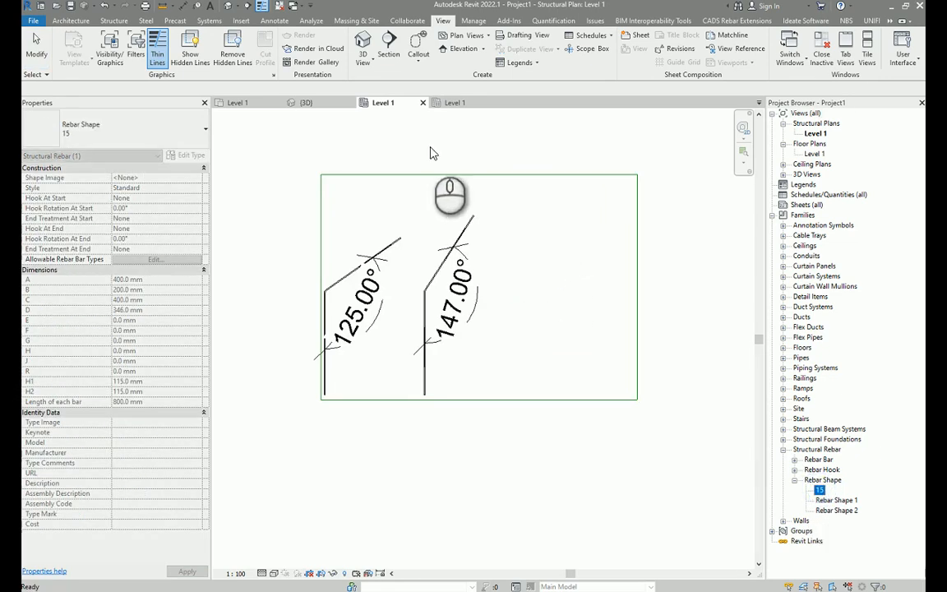
left_click(409, 145)
Place a new rebar in the slab using rebar shape 15 and select it.
scroll(136, 67, "up", 9)
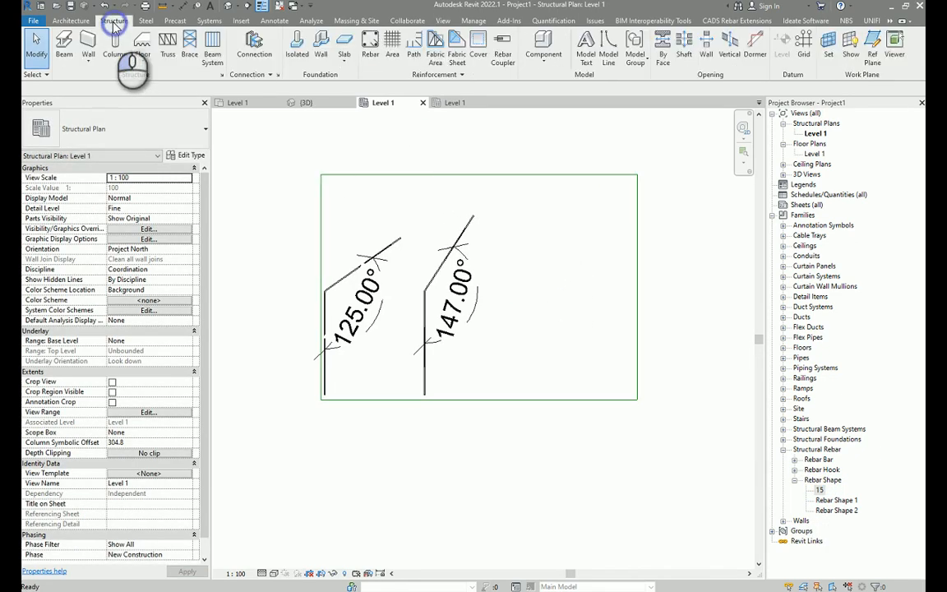
left_click(370, 49)
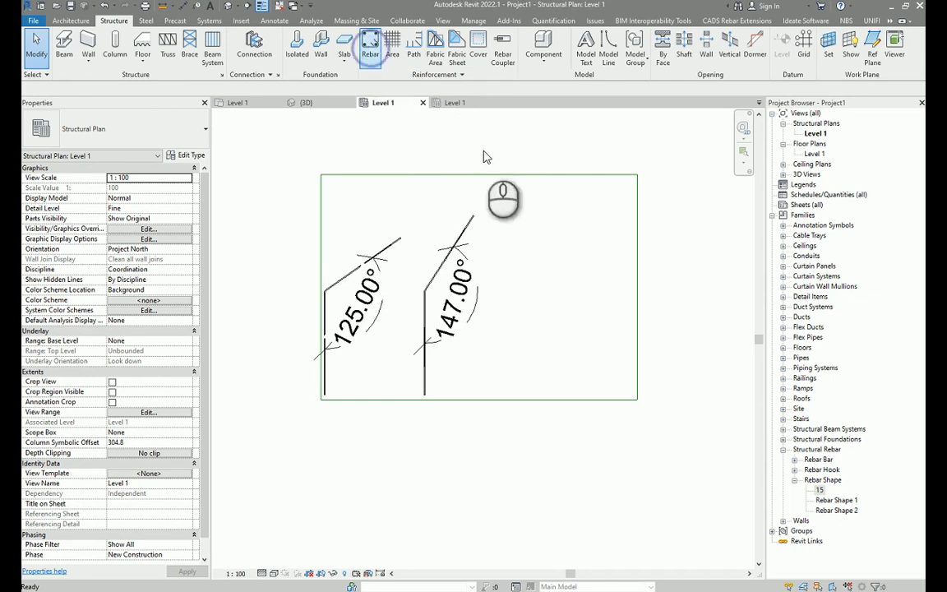
left_click(152, 88)
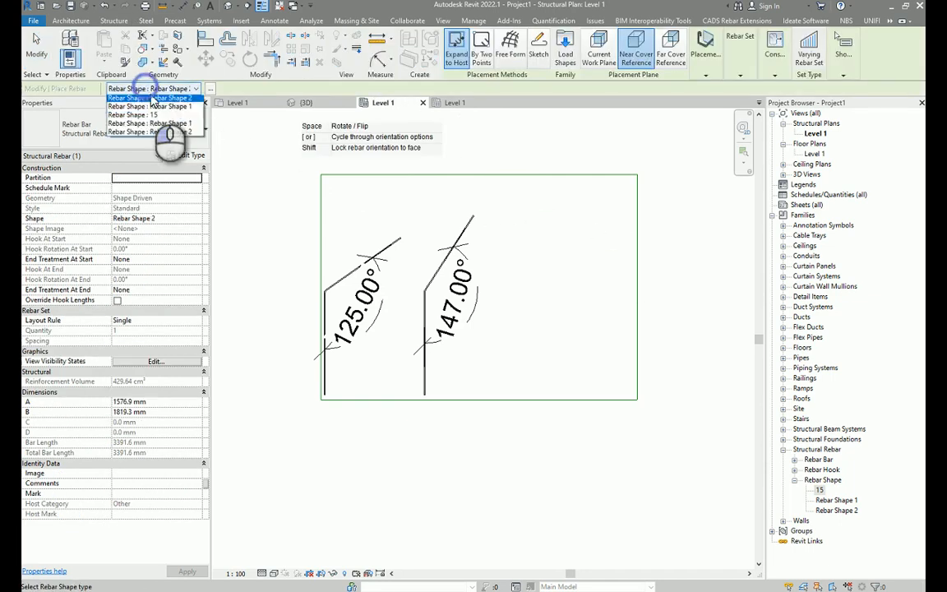
left_click(158, 122)
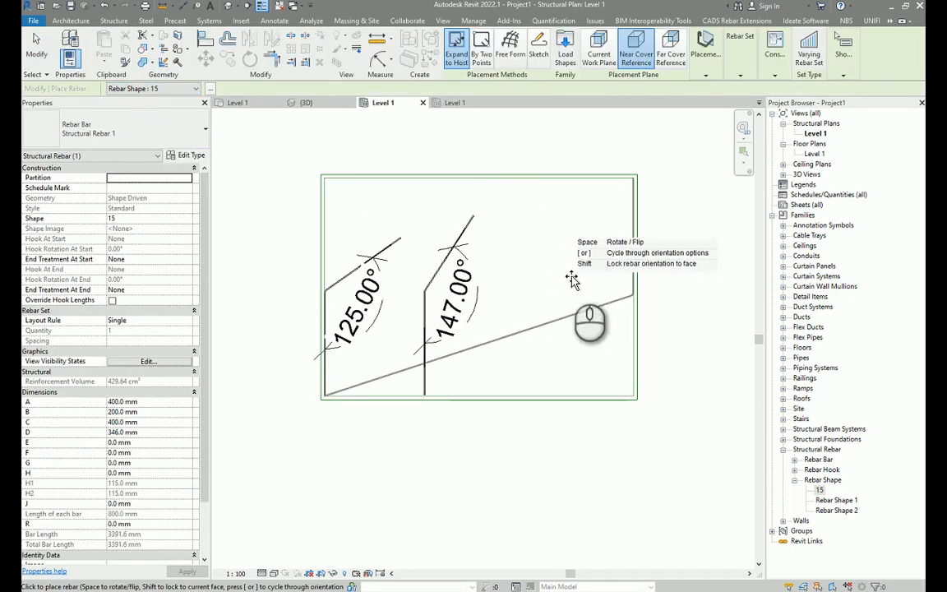
left_click(590, 205)
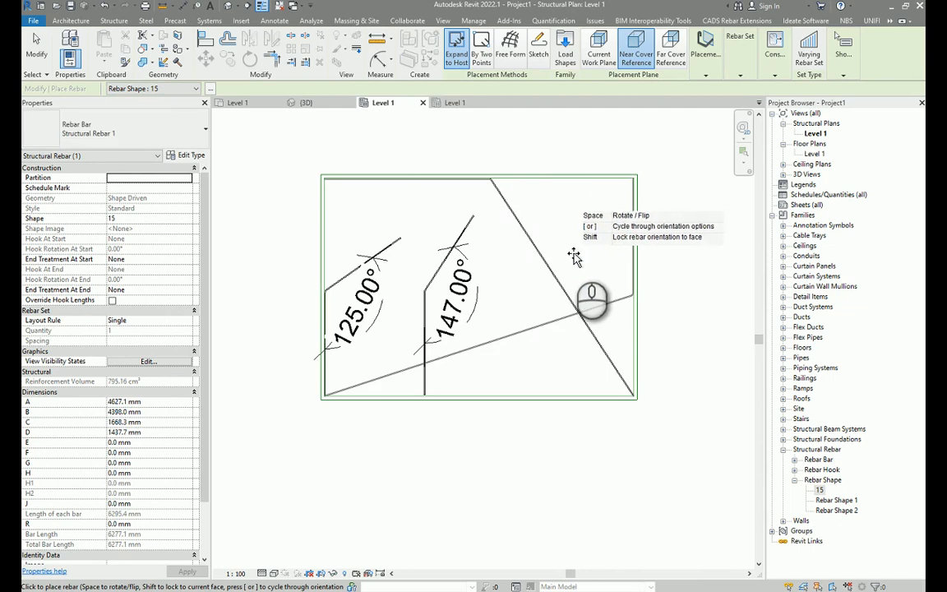
key("Escape")
left_click(520, 223)
middle_click_drag(532, 227, 555, 271)
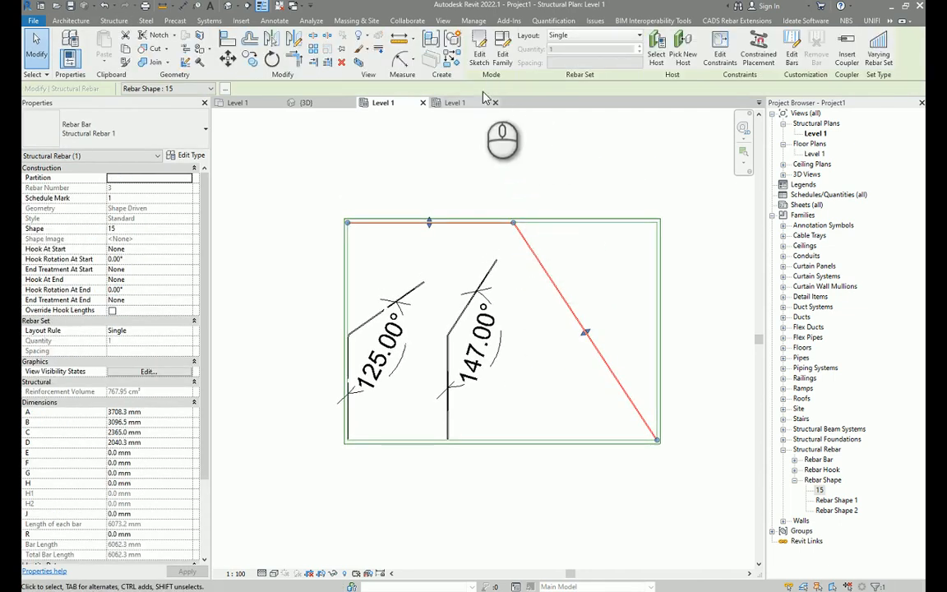
Edit the rebar sketch, shortening the sloped segment to about 1000 mm at about 31°.
left_click(479, 50)
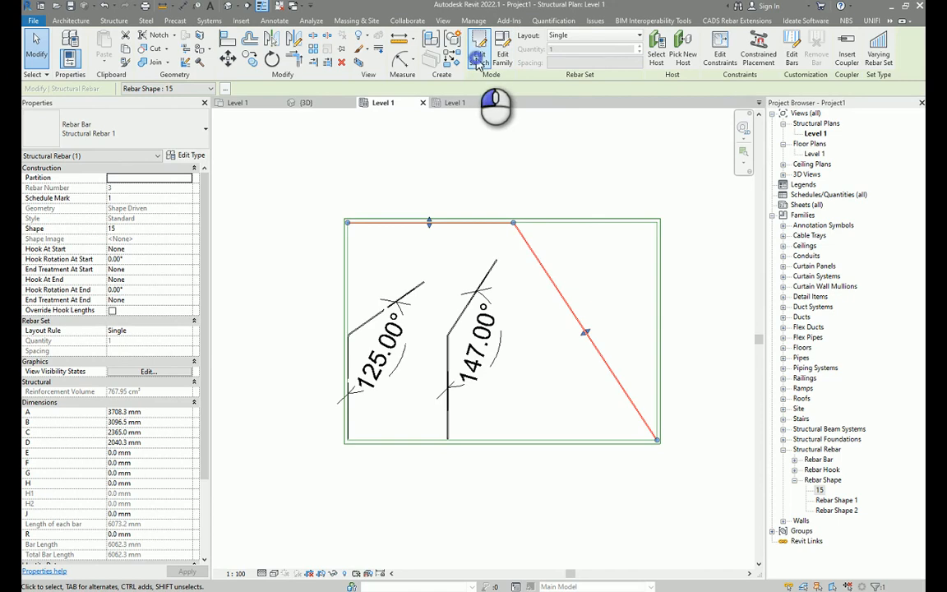
left_click(648, 428)
mouse_move(656, 440)
left_mouse_down()
mouse_move(561, 357)
mouse_move(573, 259)
left_mouse_up()
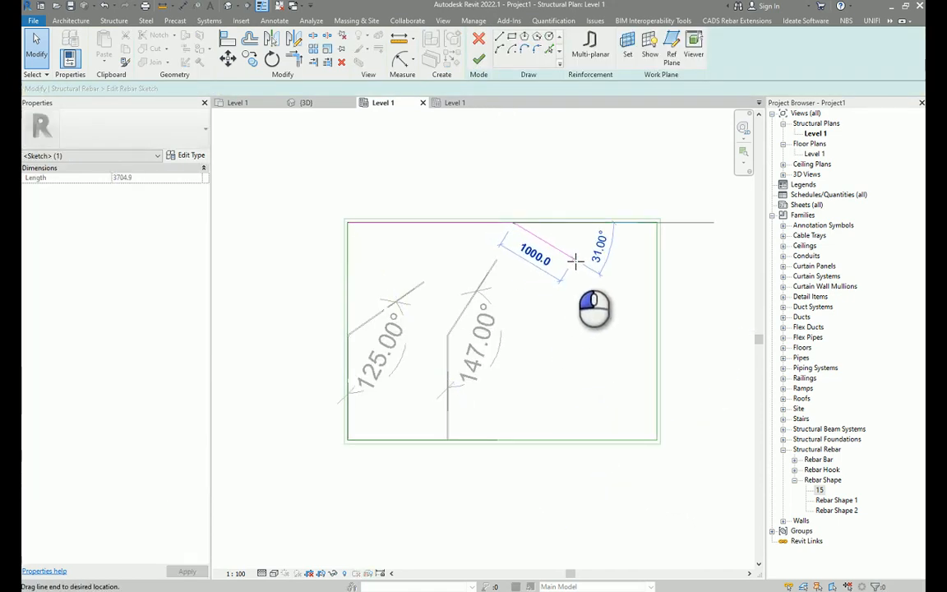
left_click(479, 59)
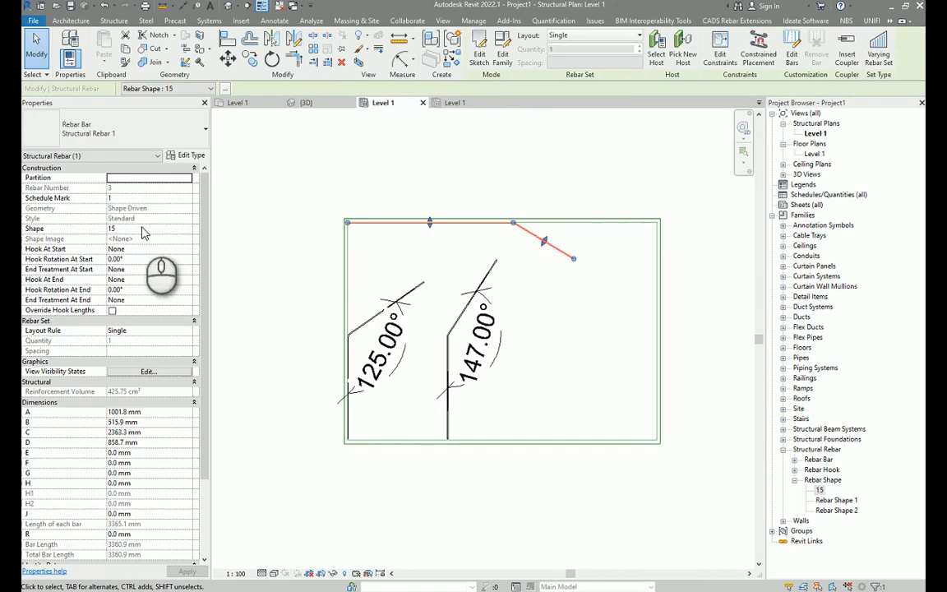
Drag the end of the new rebar's sloped leg slightly shorter.
left_click(440, 318)
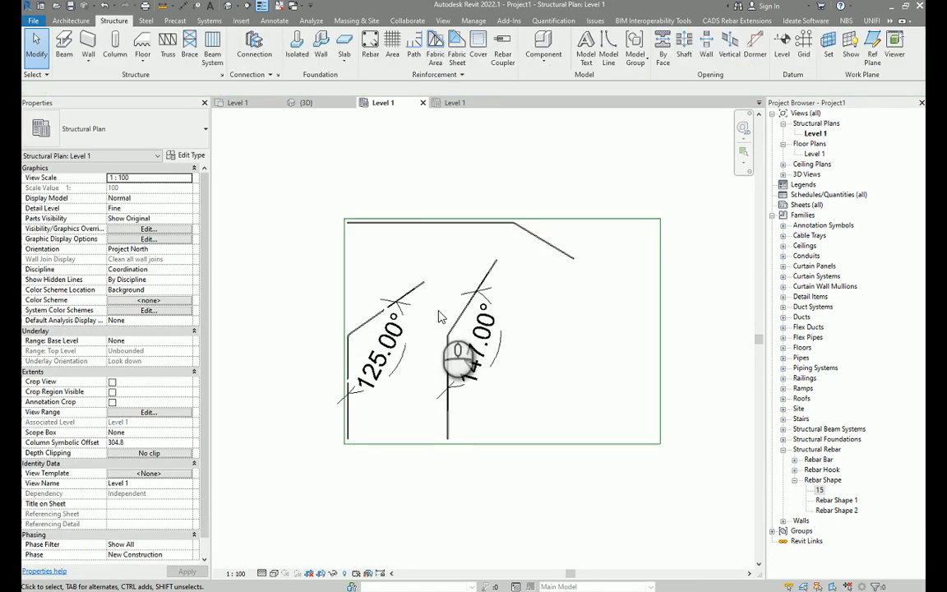
left_click(549, 267)
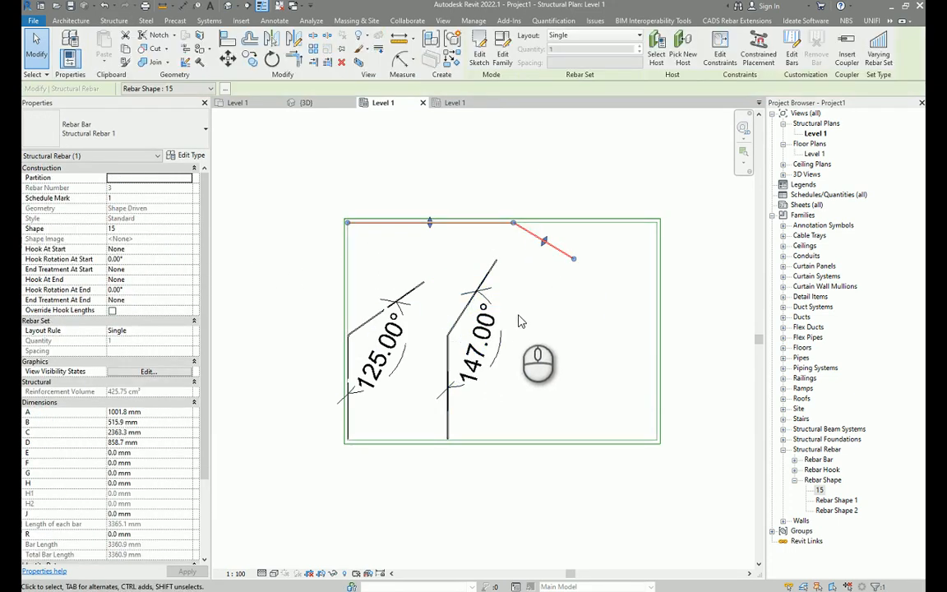
left_click(575, 260)
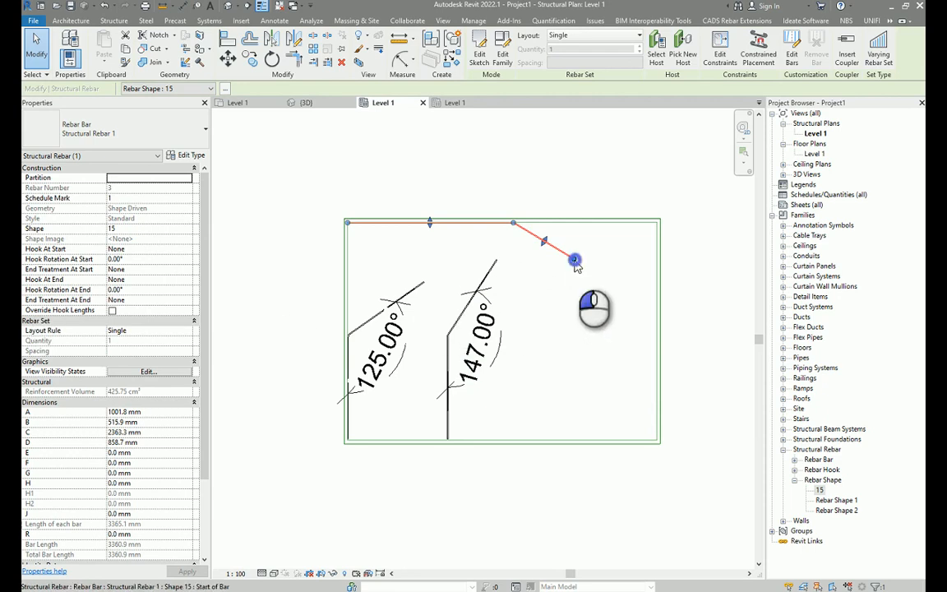
mouse_move(575, 260)
left_mouse_down()
mouse_move(532, 289)
mouse_move(559, 265)
mouse_move(584, 264)
mouse_move(547, 317)
mouse_move(582, 266)
mouse_move(551, 327)
mouse_move(545, 317)
mouse_move(578, 304)
mouse_move(549, 270)
mouse_move(564, 259)
left_mouse_up()
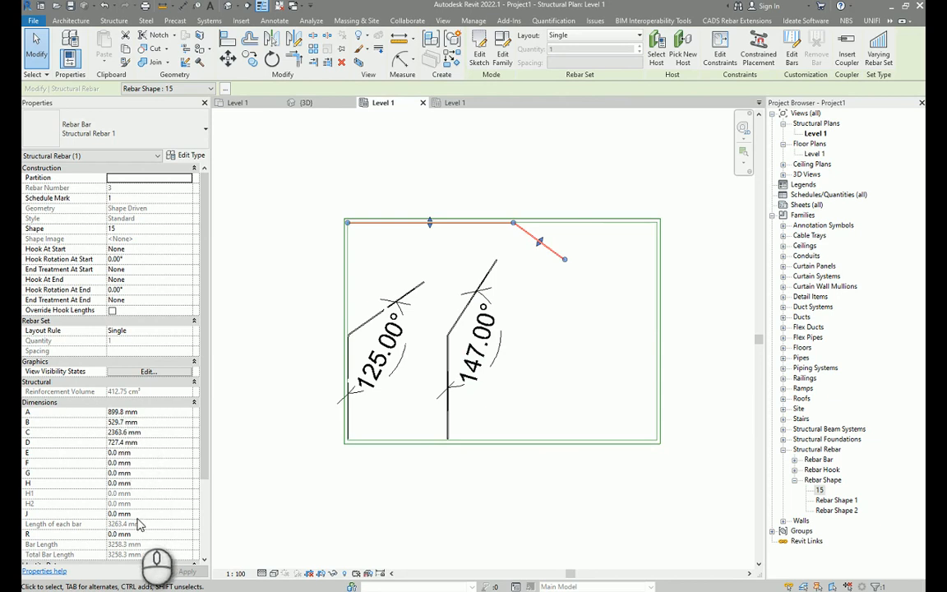
left_click(465, 171)
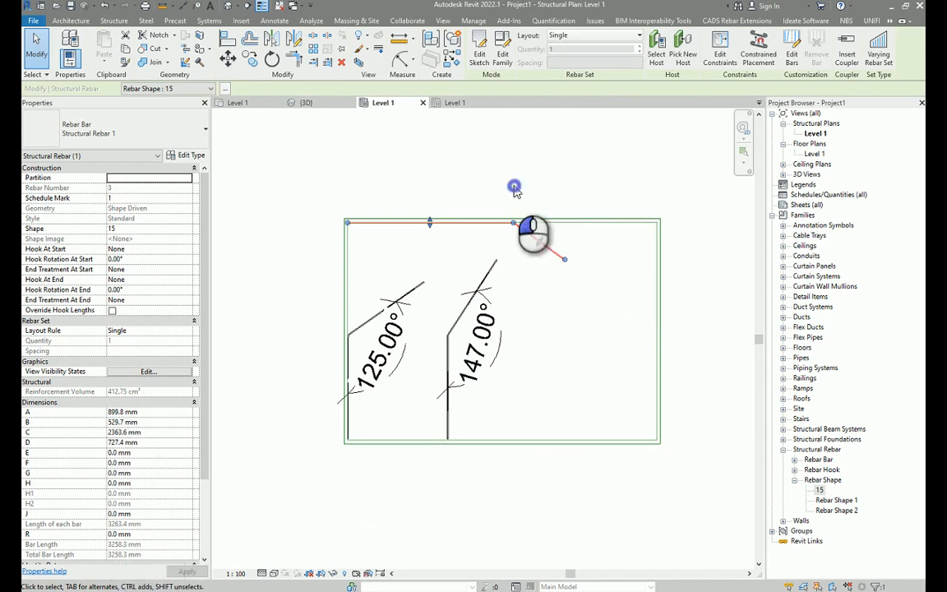
left_click(543, 244)
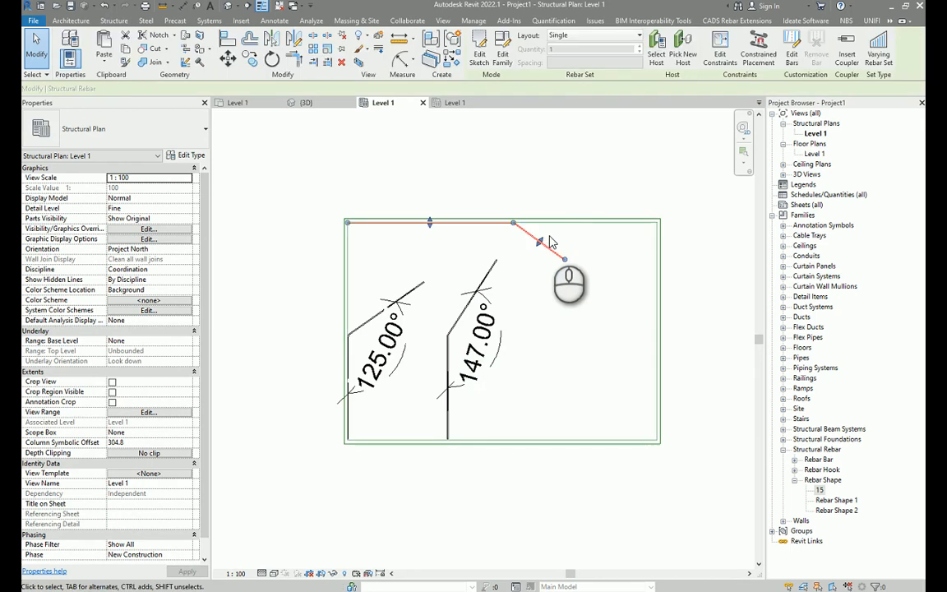
left_click(550, 171)
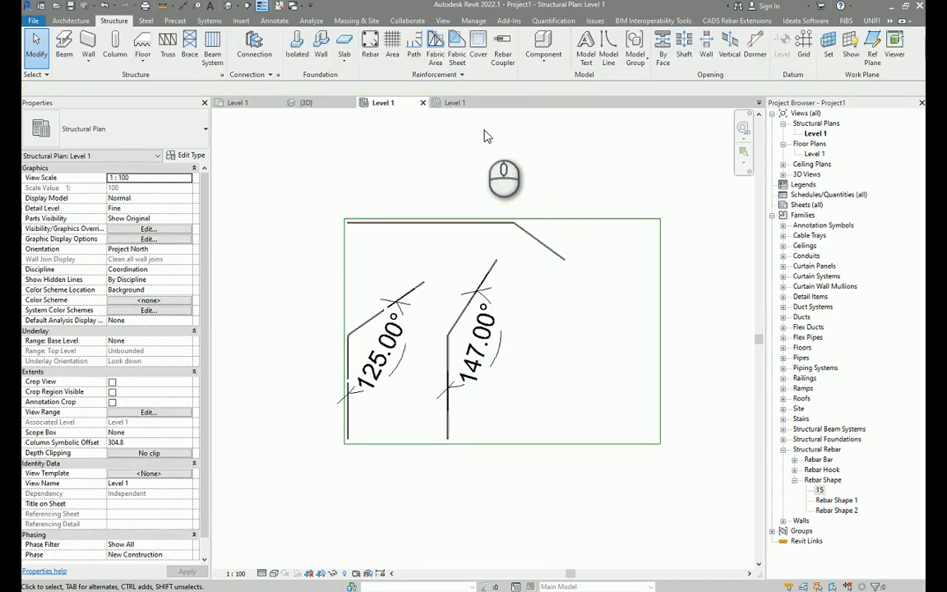